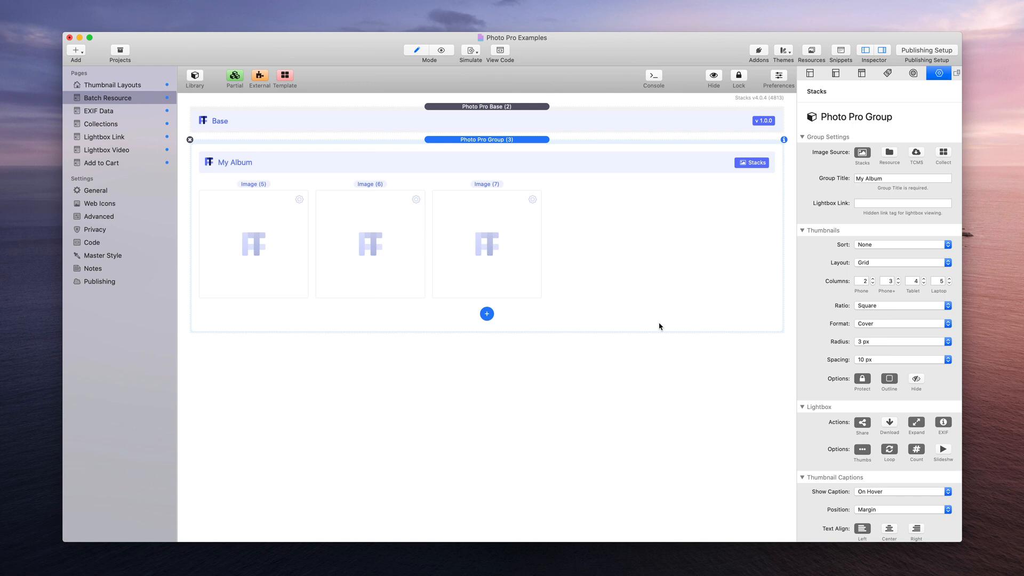
Inspect the settings of the three empty image placeholders in the My Album group
{"action": "left_click", "coordinate": [280, 256]}
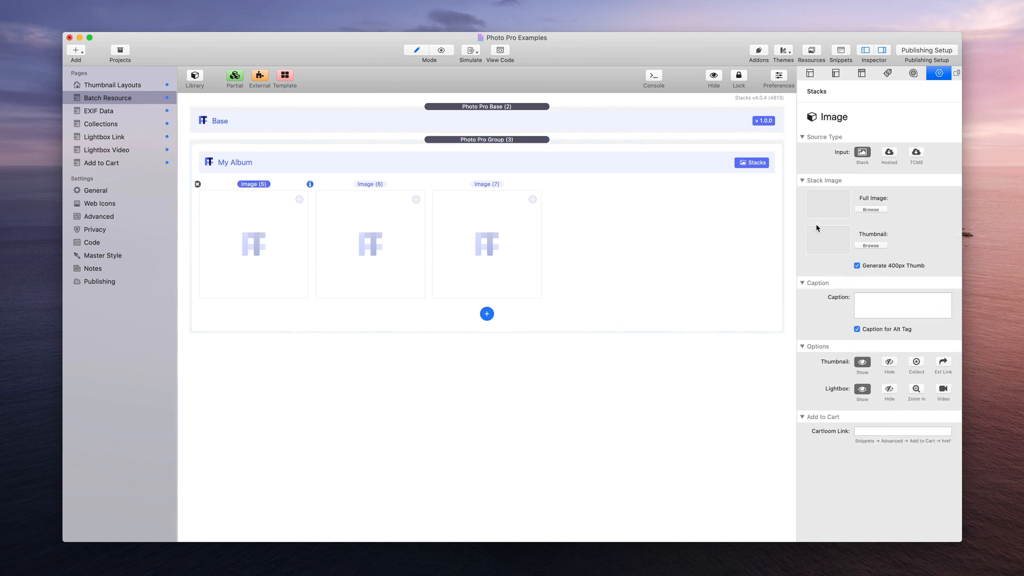
{"action": "left_click", "coordinate": [369, 238]}
{"action": "left_click", "coordinate": [492, 240]}
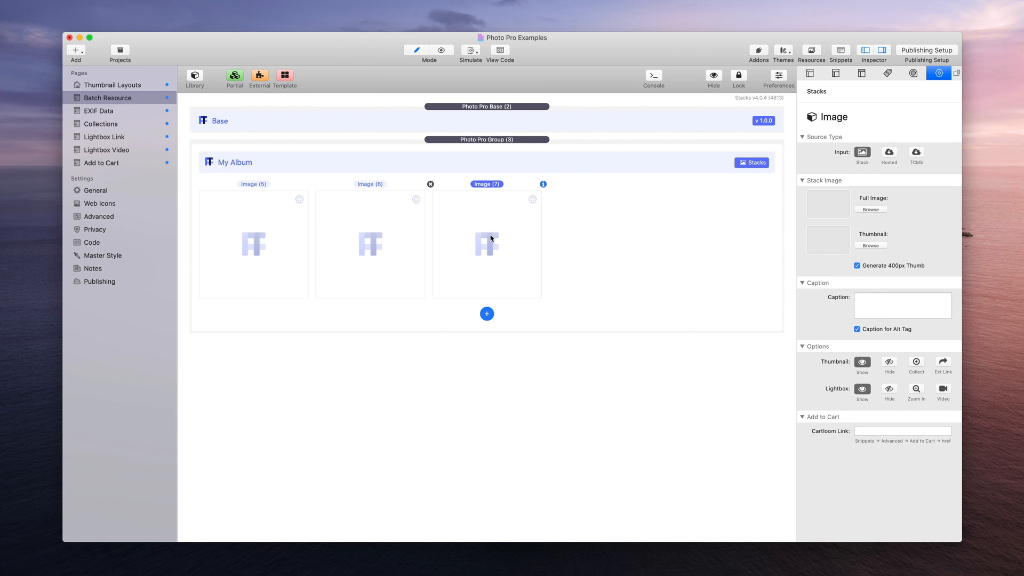
Switch to Finder and preview the JPG photos one by one in the northend folder's full subfolder
{"action": "left_click", "coordinate": [719, 564]}
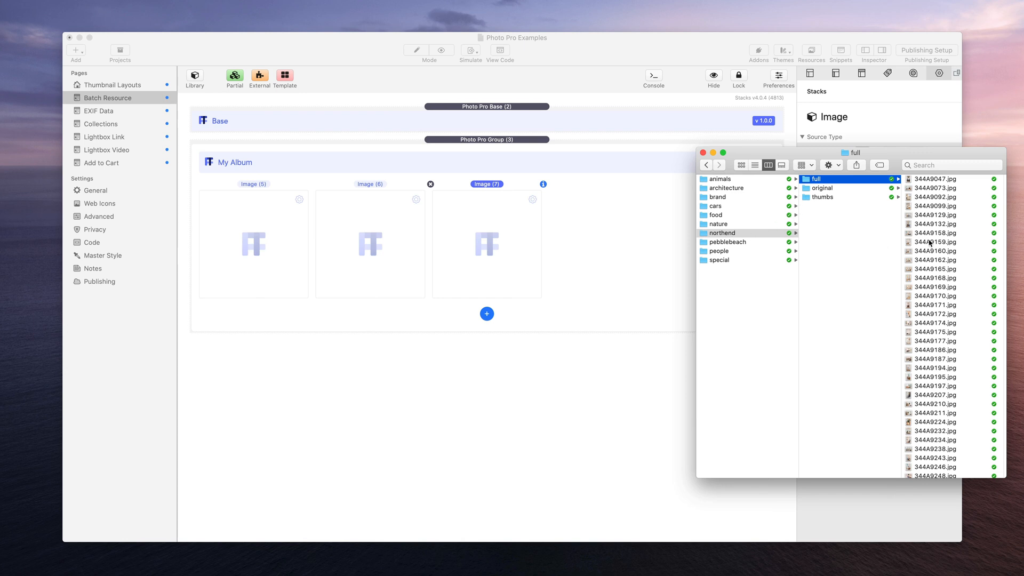
{"action": "left_click", "coordinate": [934, 207]}
{"action": "key", "text": "Down"}
{"action": "key", "text": "Down"}
{"action": "key", "text": "Down"}
{"action": "key", "text": "Down"}
{"action": "key", "text": "Down"}
{"action": "key", "text": "Down"}
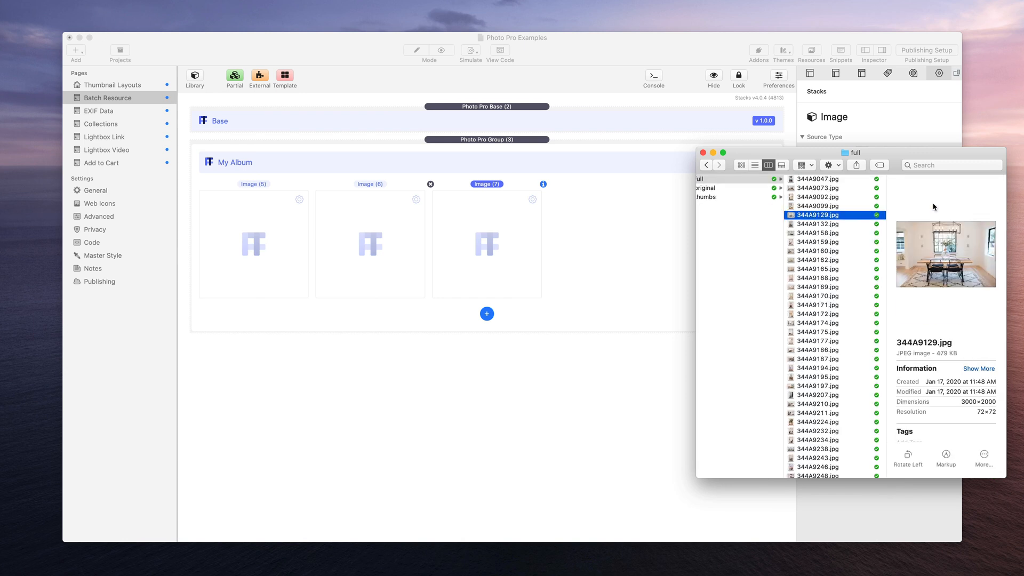
{"action": "key", "text": "Down"}
{"action": "key", "text": "Down"}
{"action": "key", "text": "Down"}
{"action": "key", "text": "Down"}
{"action": "key", "text": "Down"}
{"action": "key", "text": "Down"}
{"action": "key", "text": "Down"}
{"action": "key", "text": "Down"}
{"action": "key", "text": "Down"}
{"action": "key", "text": "Down"}
{"action": "key", "text": "Down"}
{"action": "key", "text": "Down"}
{"action": "key", "text": "Down"}
{"action": "key", "text": "Down"}
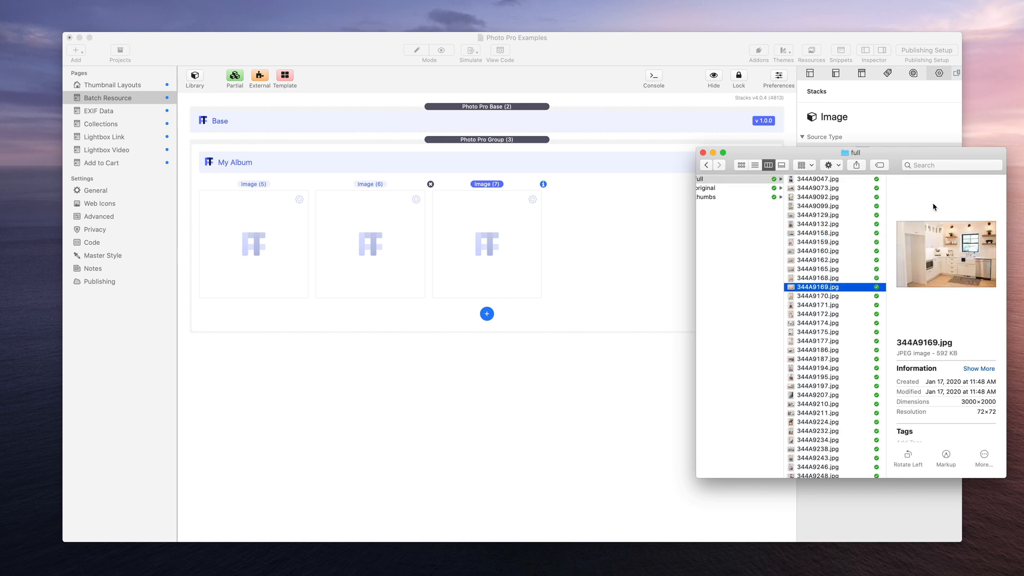
{"action": "key", "text": "Down"}
{"action": "key", "text": "Down"}
{"action": "key", "text": "Down"}
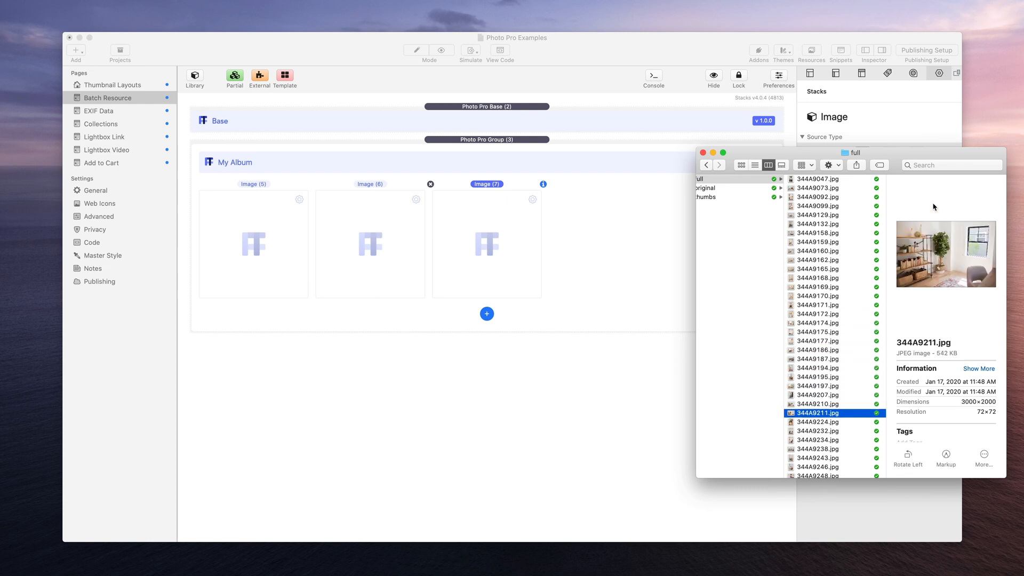
Return to RapidWeaver, view the project's resource folders and close the resources window
{"action": "left_click", "coordinate": [623, 56]}
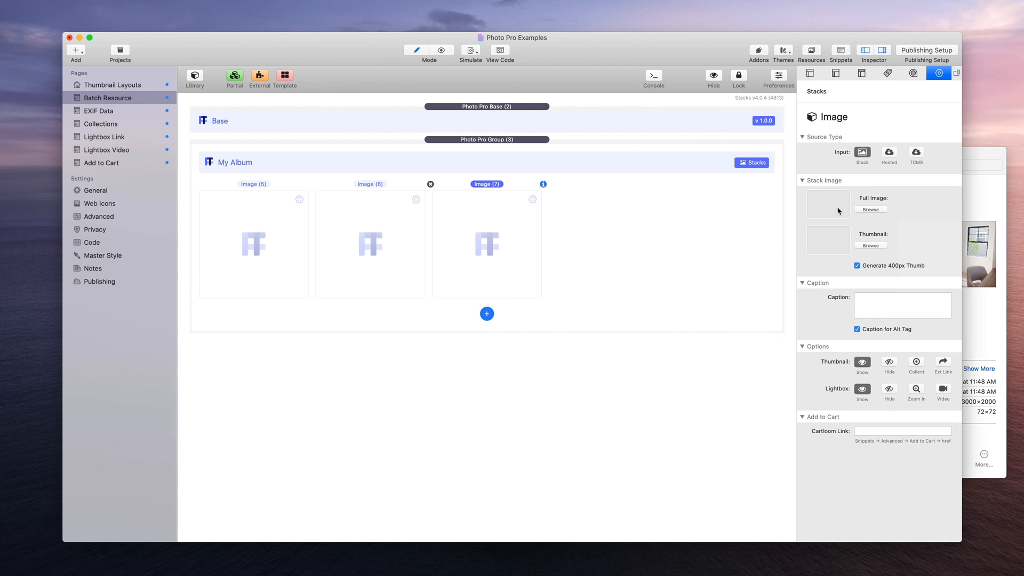
{"action": "left_click", "coordinate": [392, 238]}
{"action": "left_click", "coordinate": [456, 238]}
{"action": "left_click", "coordinate": [812, 51]}
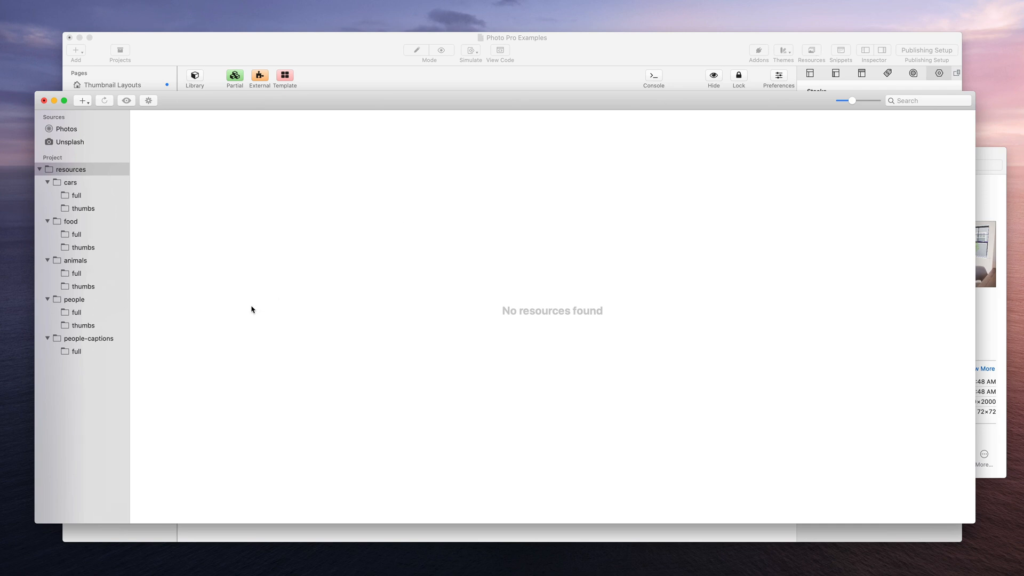
{"action": "left_click", "coordinate": [44, 100]}
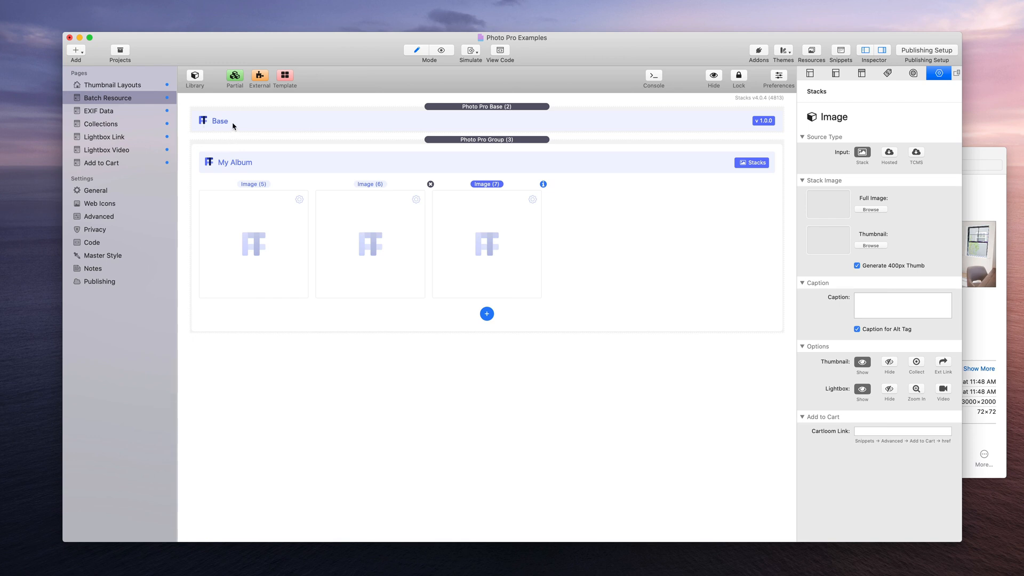
Review the settings of the album group and its first image, and set the group's image source to Resource
{"action": "left_click", "coordinate": [256, 169]}
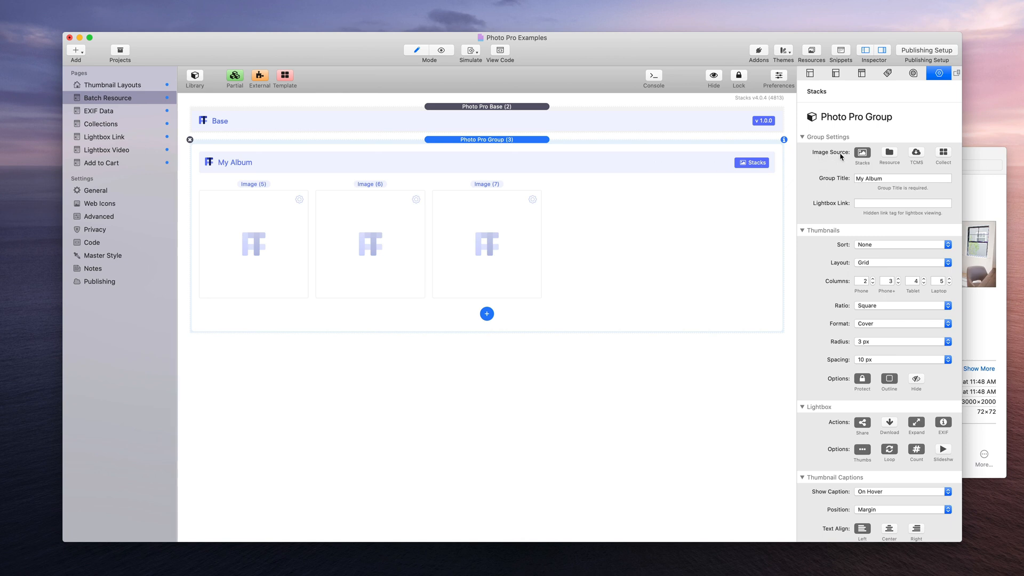
{"action": "left_click", "coordinate": [229, 252]}
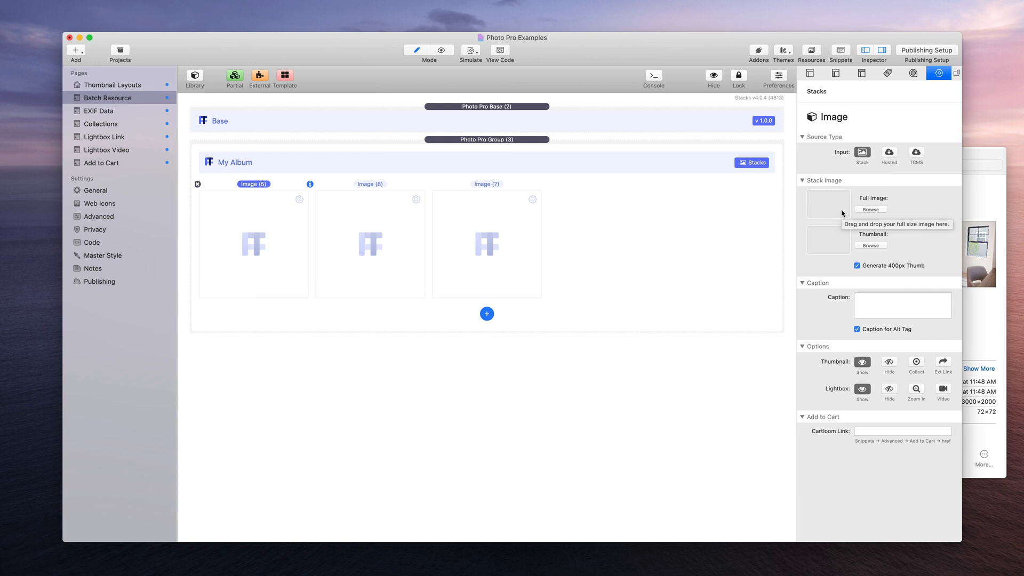
{"action": "left_click", "coordinate": [736, 183]}
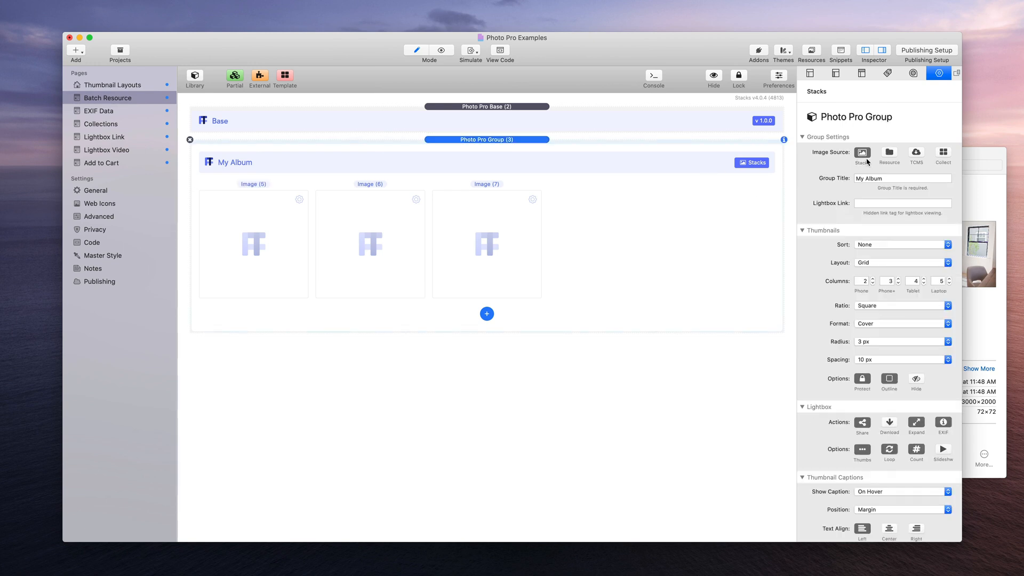
{"action": "left_click", "coordinate": [890, 153]}
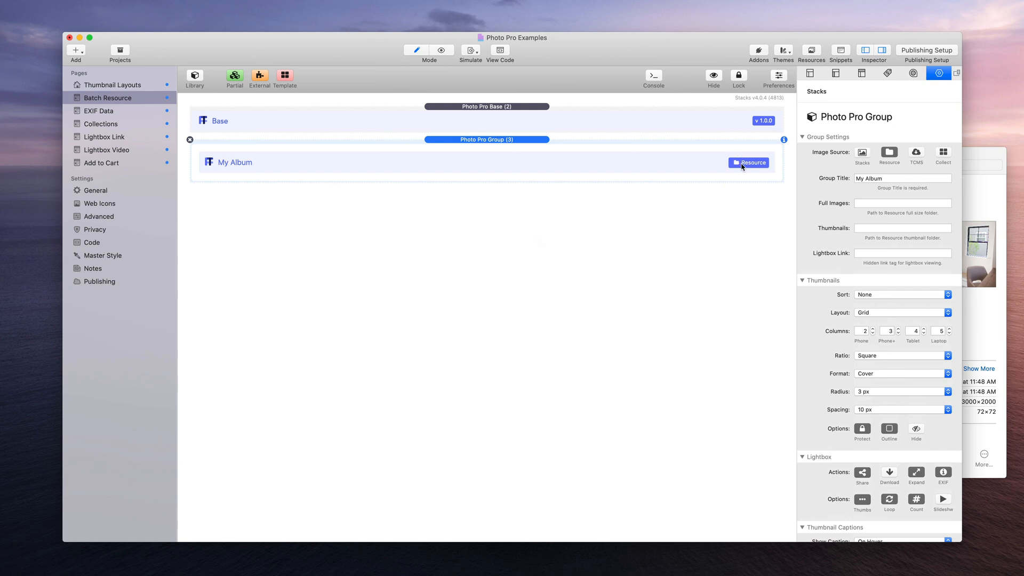
{"action": "left_click", "coordinate": [866, 154]}
{"action": "left_click", "coordinate": [888, 154]}
Open the project's resources in a smaller window placed over the middle of the page
{"action": "left_click", "coordinate": [812, 52]}
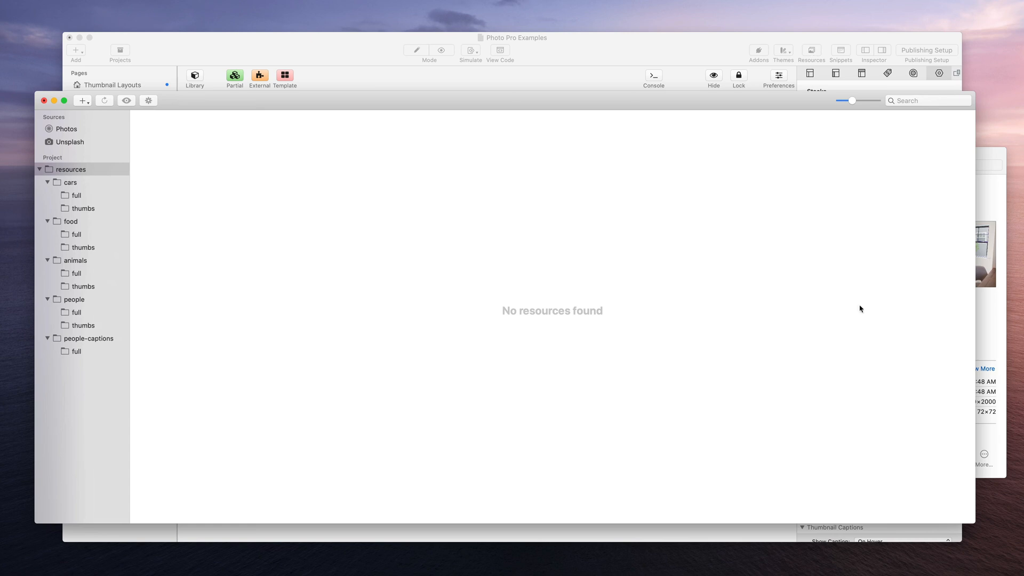
{"action": "left_click_drag", "start_coordinate": [971, 520], "coordinate": [685, 486]}
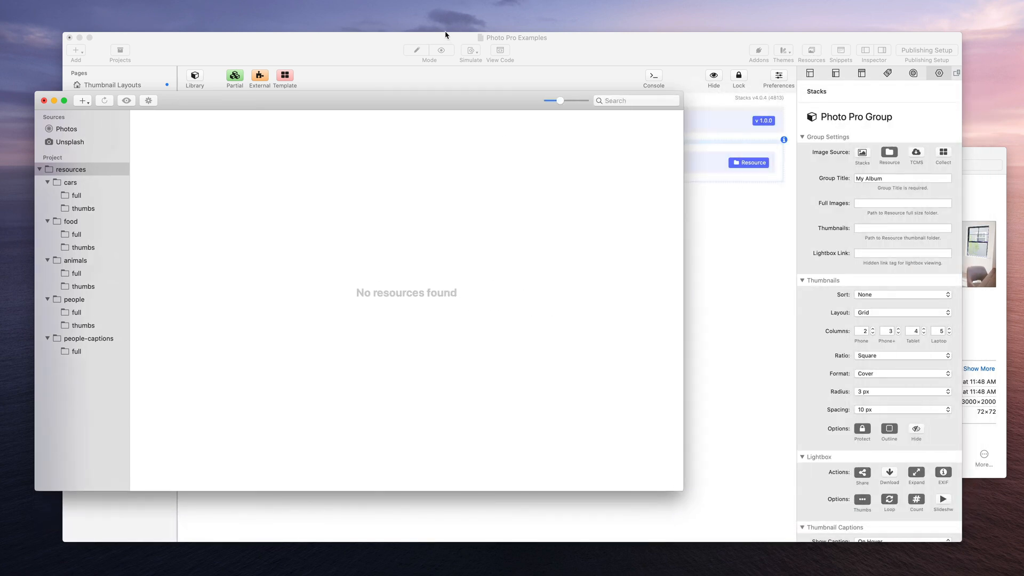
{"action": "left_click_drag", "start_coordinate": [453, 103], "coordinate": [638, 96]}
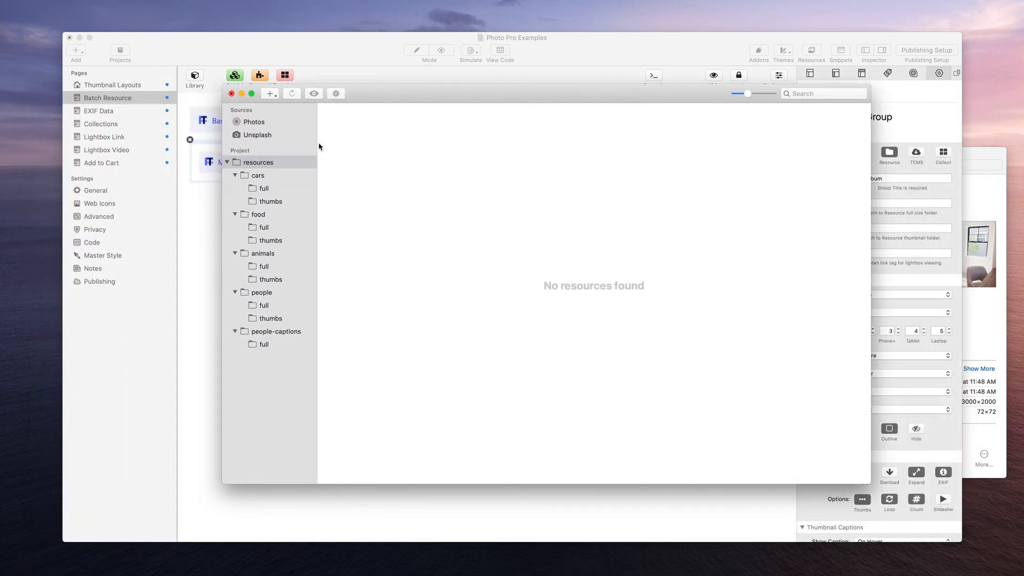
Collapse the cars, food, animals, people and people-captions folders in the project resources
{"action": "left_click", "coordinate": [235, 175]}
{"action": "left_click", "coordinate": [234, 188]}
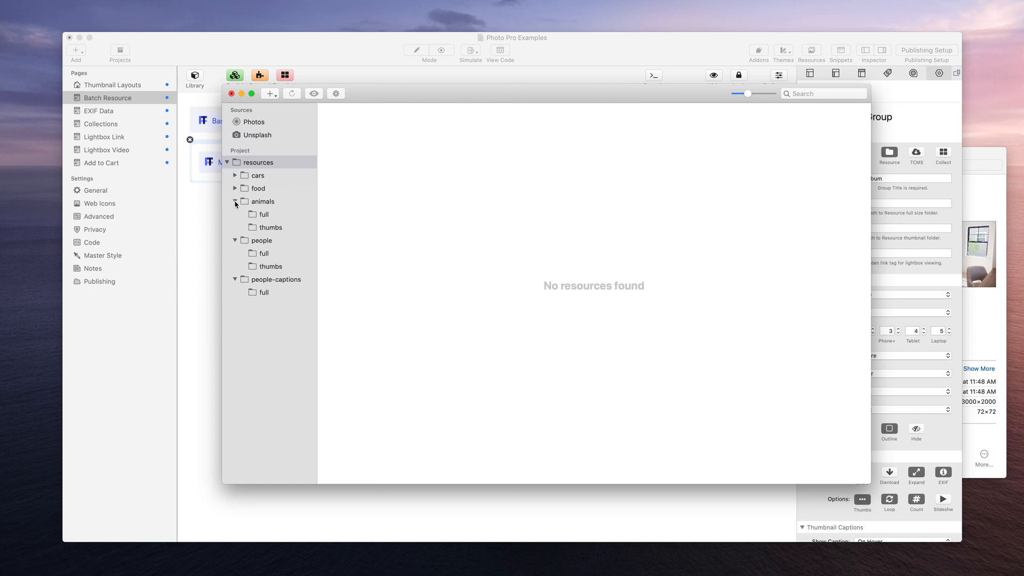
{"action": "left_click", "coordinate": [235, 201]}
{"action": "left_click", "coordinate": [234, 214]}
{"action": "left_click", "coordinate": [235, 227]}
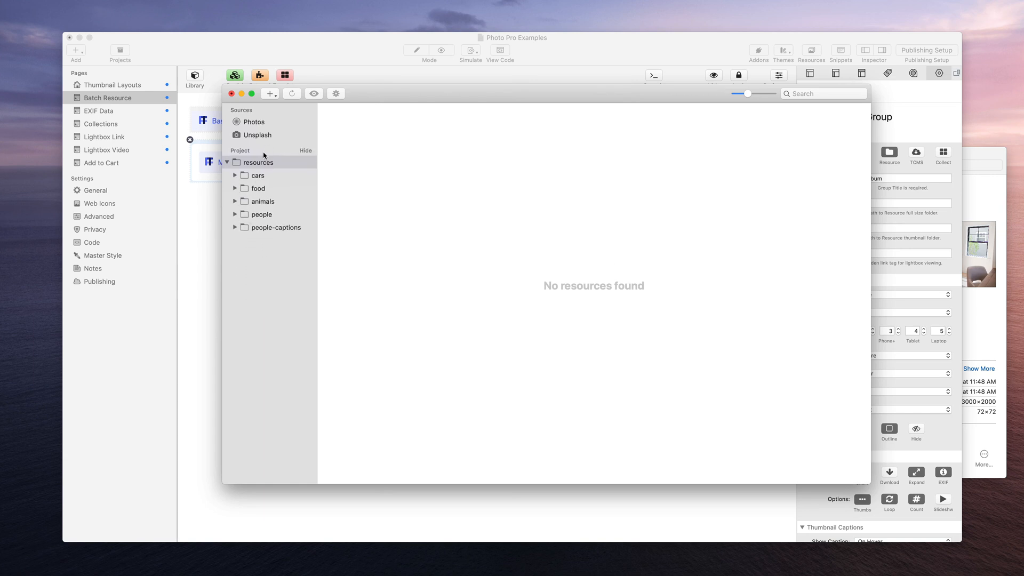
{"action": "left_click_drag", "start_coordinate": [372, 93], "coordinate": [441, 90]}
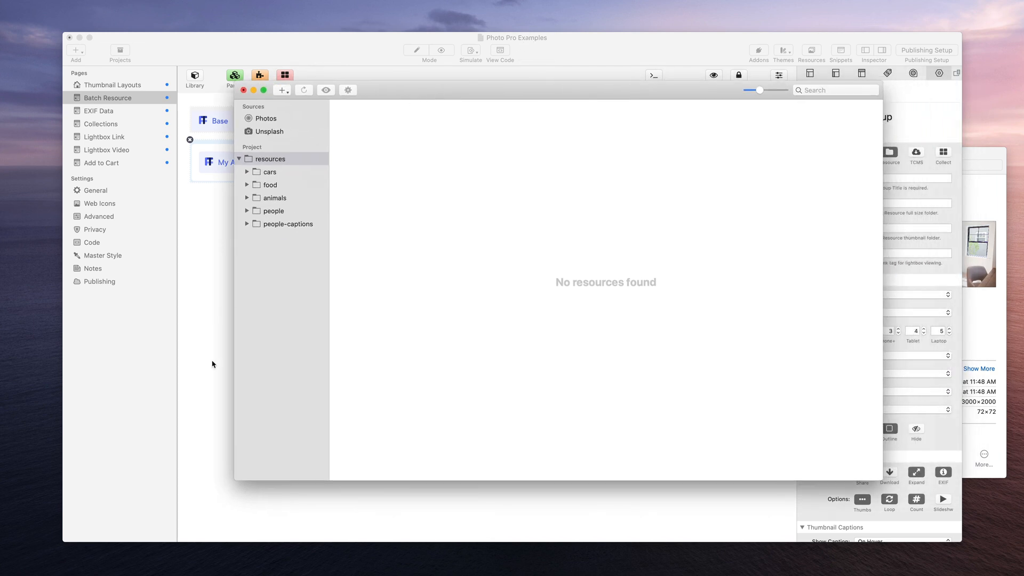
Add a new folder named batch-images to the project resources
{"action": "left_click", "coordinate": [284, 91]}
{"action": "left_click", "coordinate": [290, 99]}
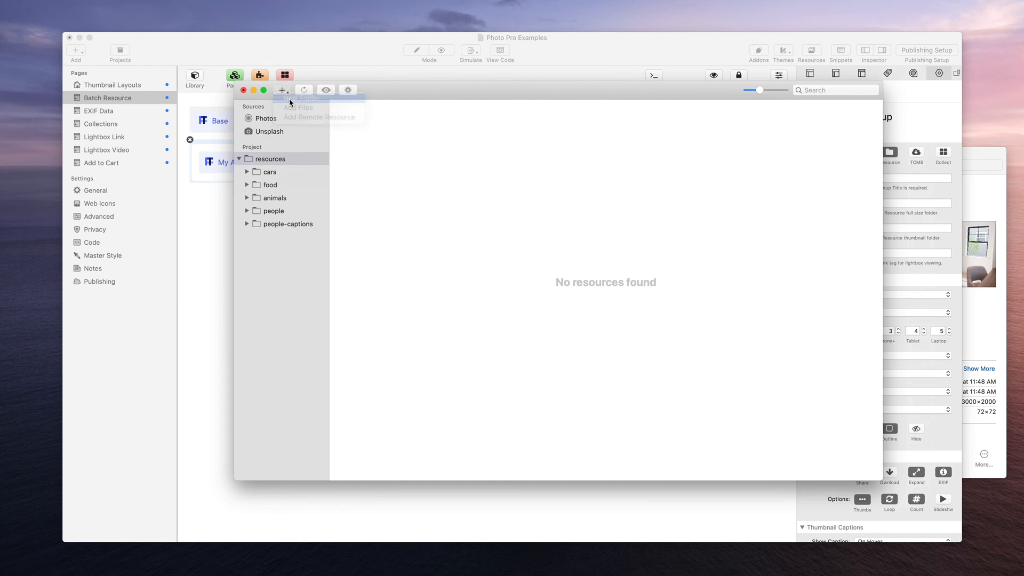
{"action": "left_click", "coordinate": [276, 236]}
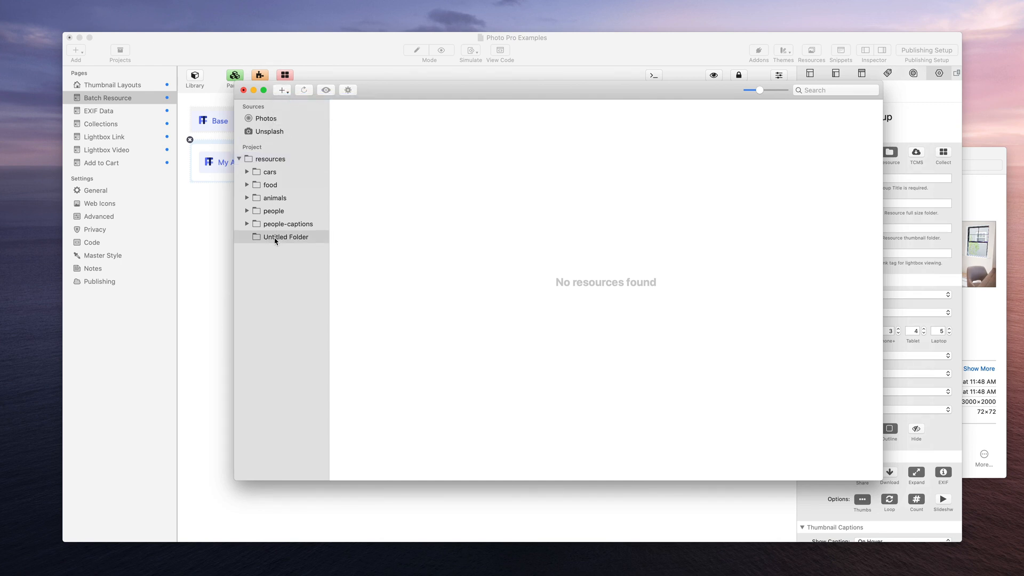
{"action": "left_click", "coordinate": [292, 239]}
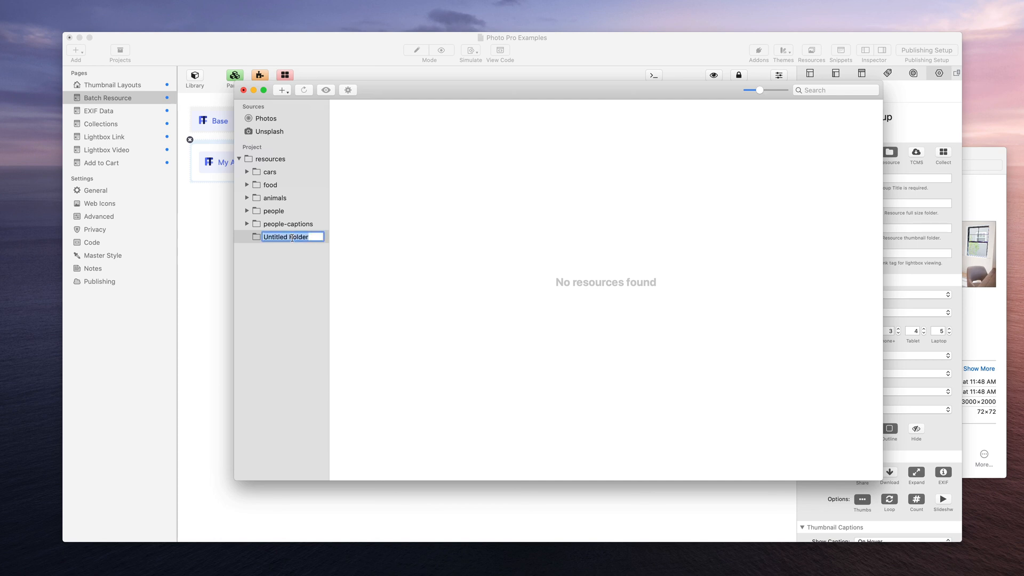
{"action": "type", "text": "batch-images"}
{"action": "key", "text": "Return"}
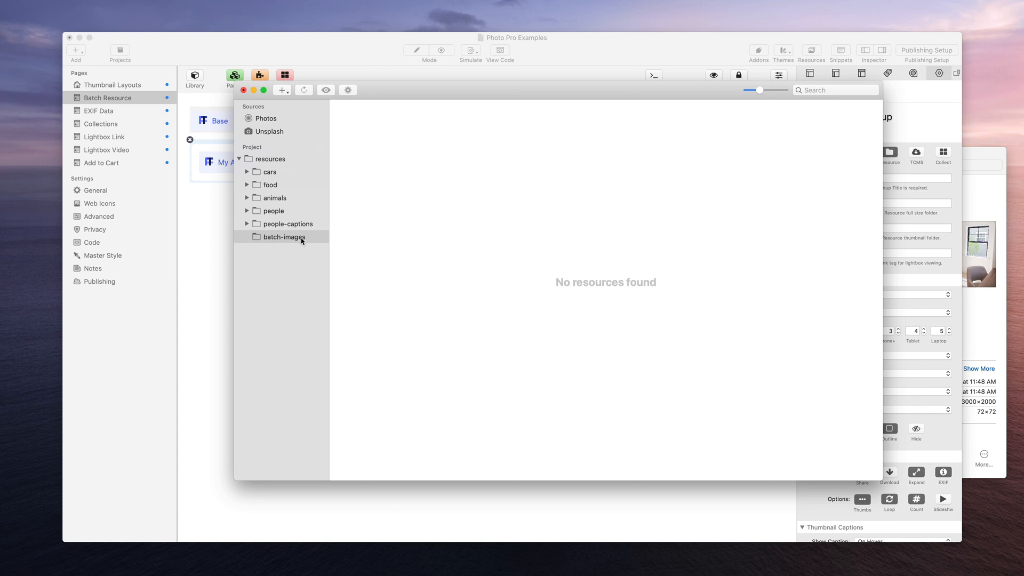
Switch to Finder and compare the image files in the cars folder's full and thumbs subfolders
{"action": "left_click", "coordinate": [990, 158]}
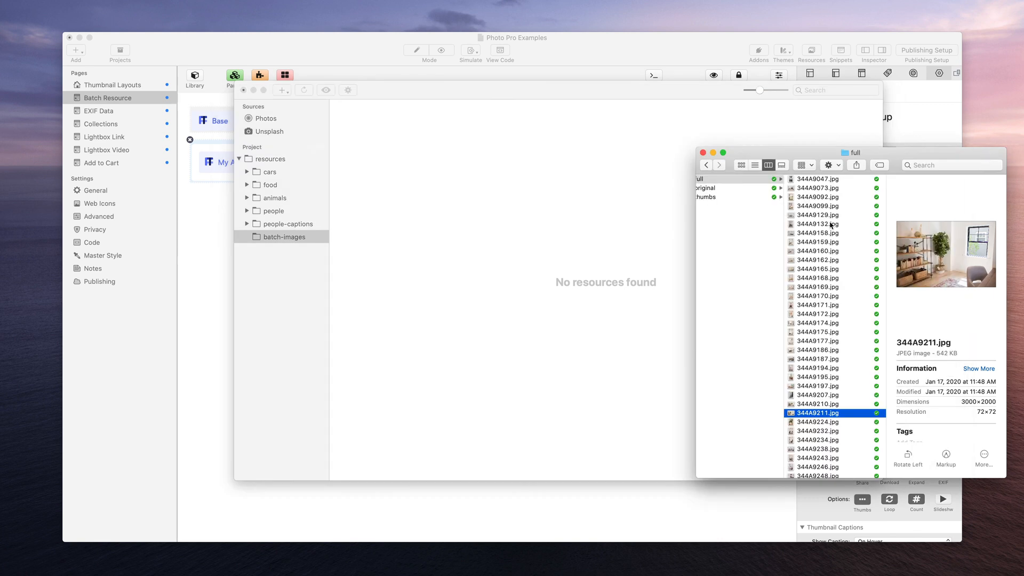
{"action": "scroll", "coordinate": [831, 225], "scroll_direction": "left", "scroll_amount": 5}
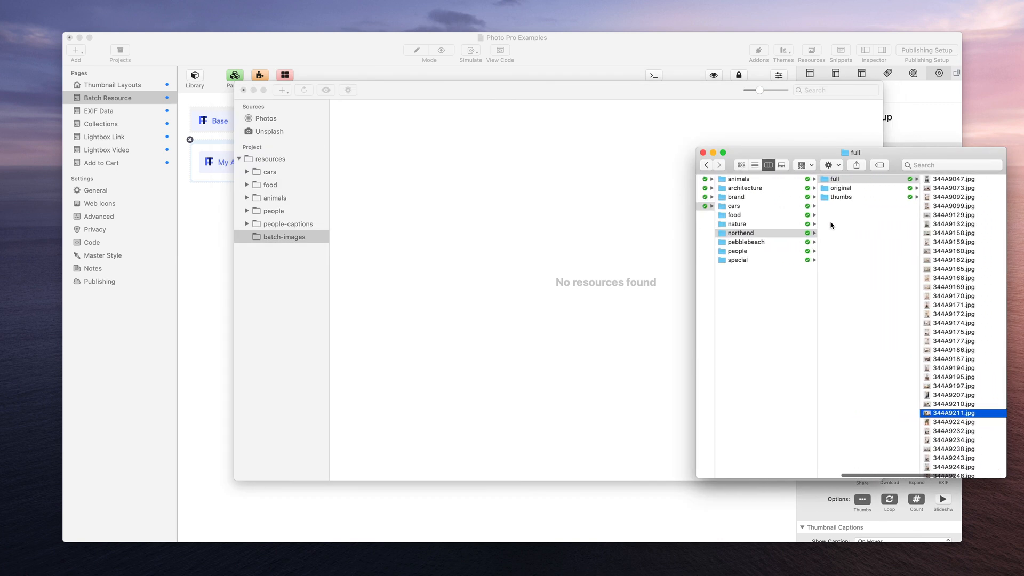
{"action": "left_click", "coordinate": [736, 207]}
{"action": "left_click", "coordinate": [837, 181]}
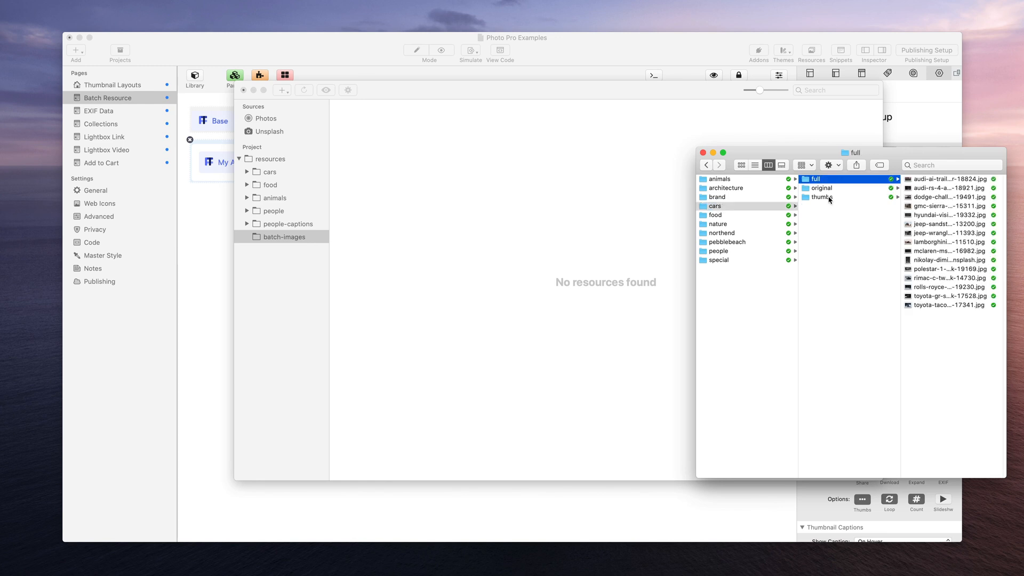
{"action": "left_click", "coordinate": [830, 199]}
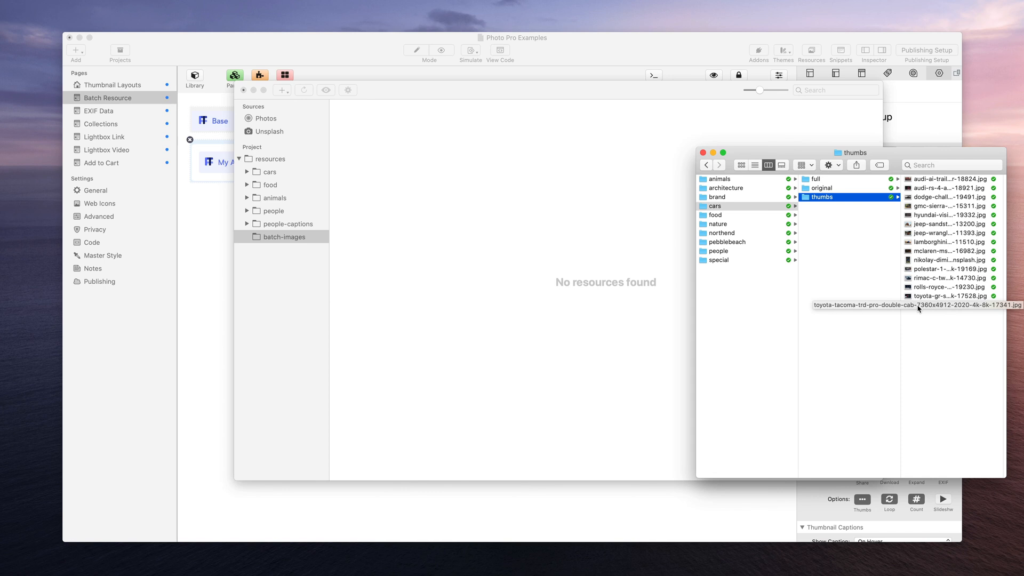
{"action": "left_click", "coordinate": [818, 180]}
{"action": "left_click", "coordinate": [820, 197]}
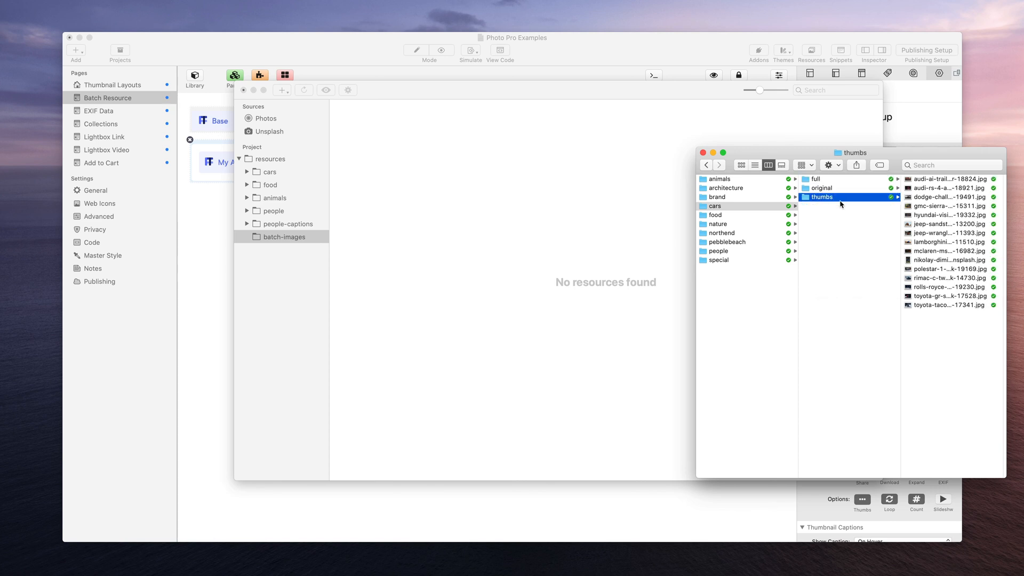
Return to the Photo Pro Group settings and review the Full Images and Thumbnails path fields
{"action": "left_click", "coordinate": [659, 94]}
{"action": "left_click", "coordinate": [653, 62]}
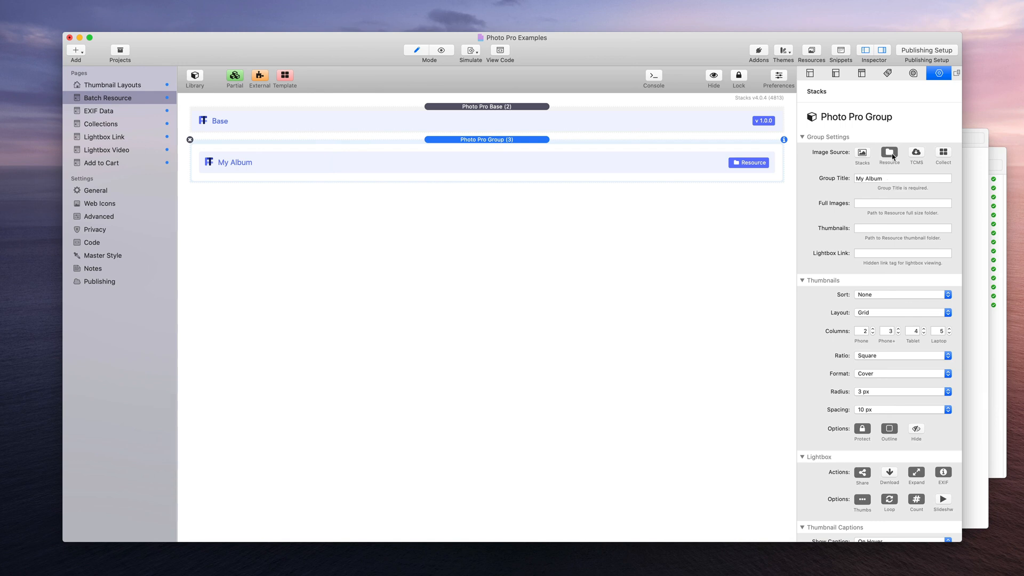
{"action": "left_click", "coordinate": [860, 203]}
{"action": "left_click", "coordinate": [876, 227]}
Go back to Finder and check that the cars folder's full and thumbs subfolders hold matching file names
{"action": "left_click", "coordinate": [976, 181]}
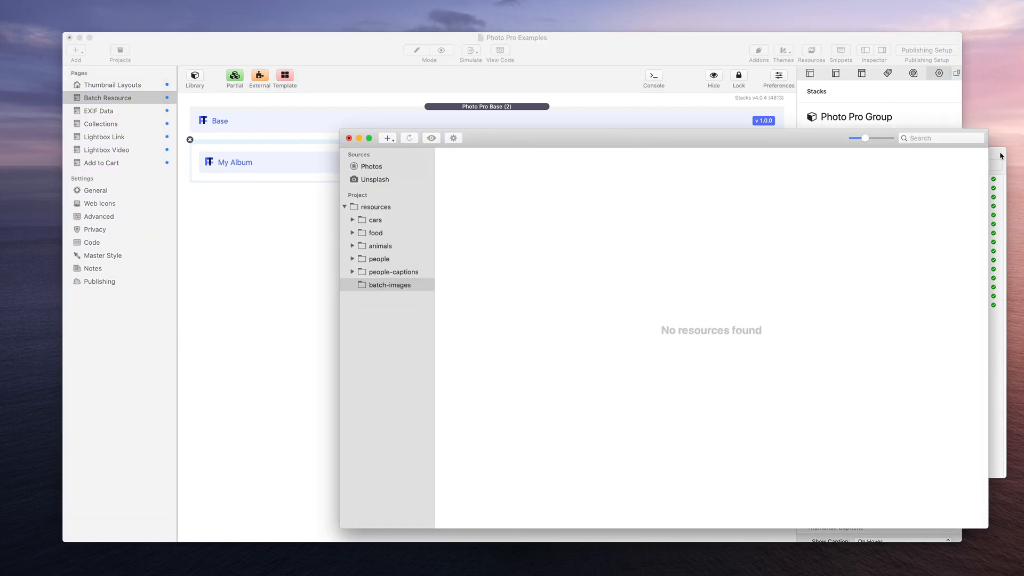
{"action": "left_click", "coordinate": [1002, 162]}
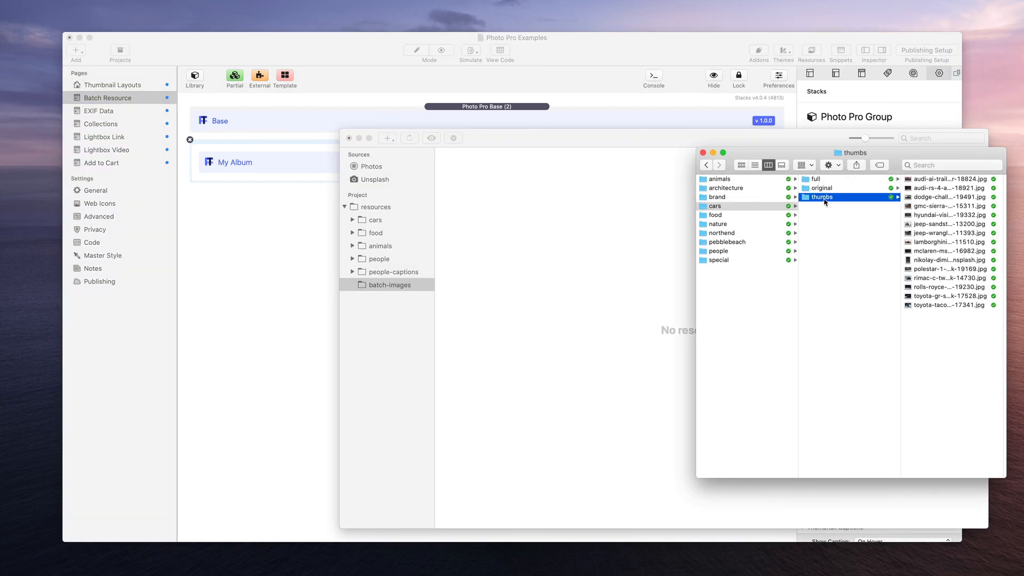
{"action": "left_click", "coordinate": [827, 182]}
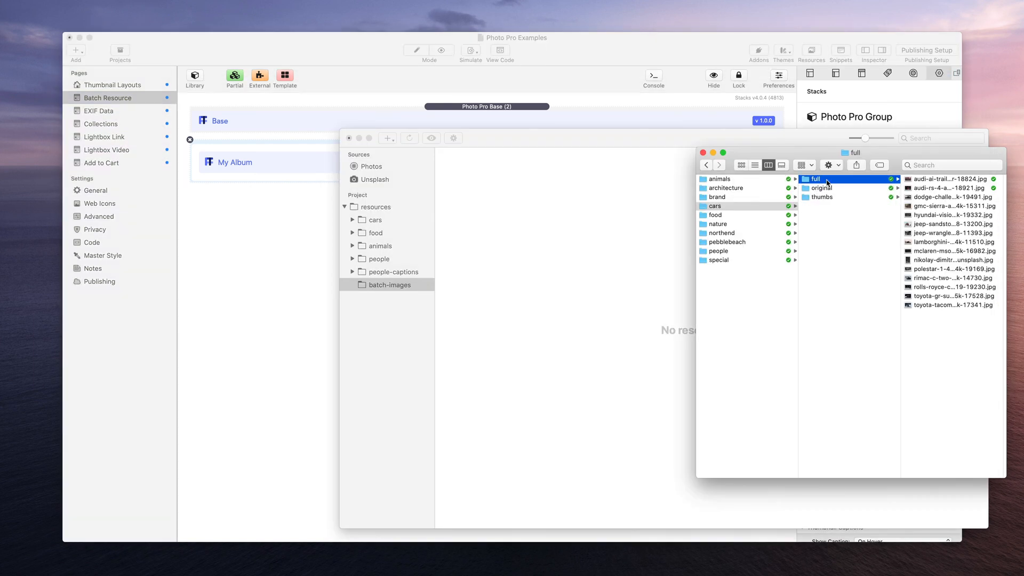
{"action": "left_click", "coordinate": [826, 199]}
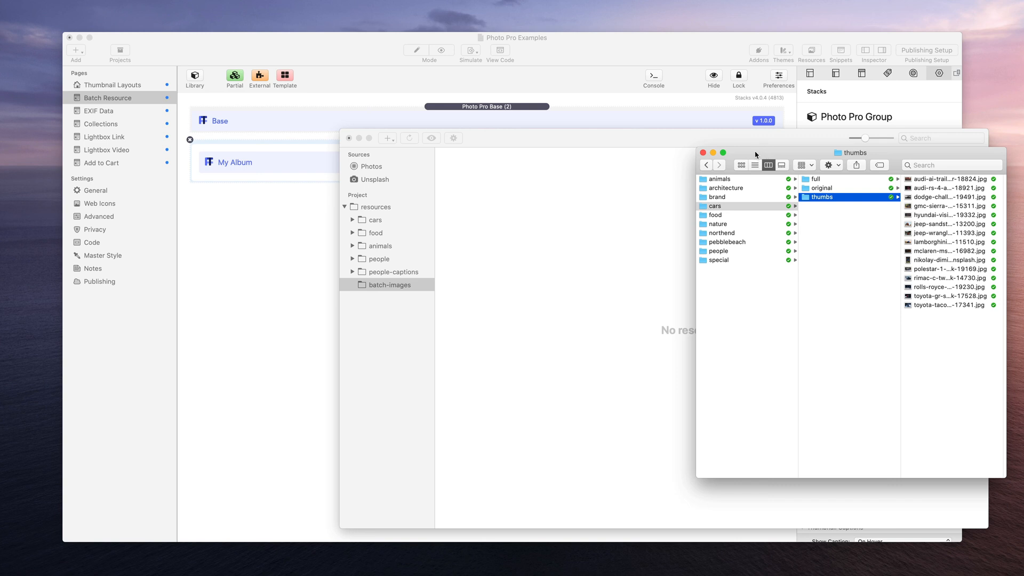
Arrange the project resources and Finder windows so both the batch-images contents and the cars subfolders can be reached
{"action": "left_click_drag", "start_coordinate": [756, 154], "coordinate": [759, 231]}
{"action": "left_click", "coordinate": [351, 292]}
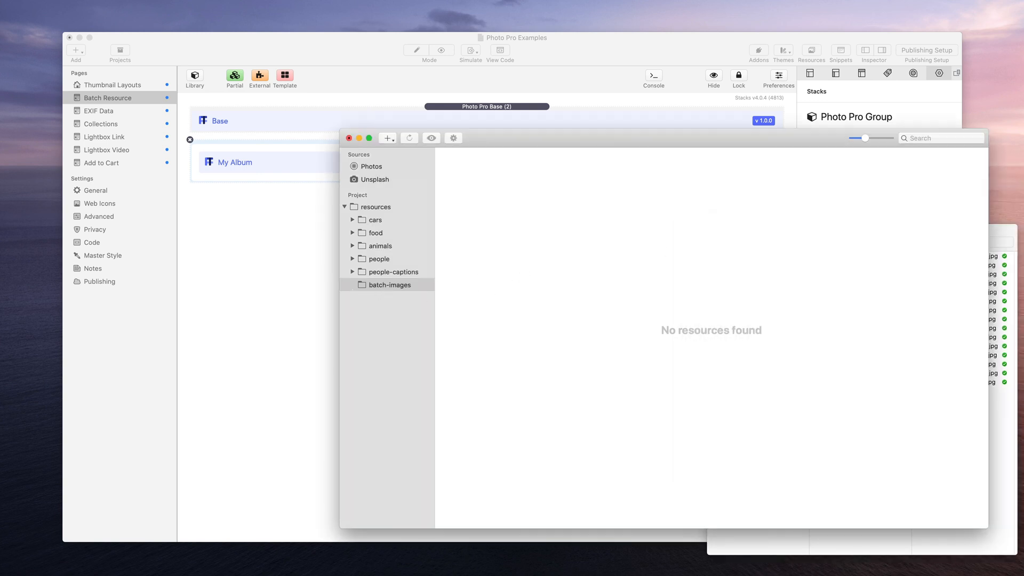
{"action": "left_click_drag", "start_coordinate": [551, 142], "coordinate": [472, 115]}
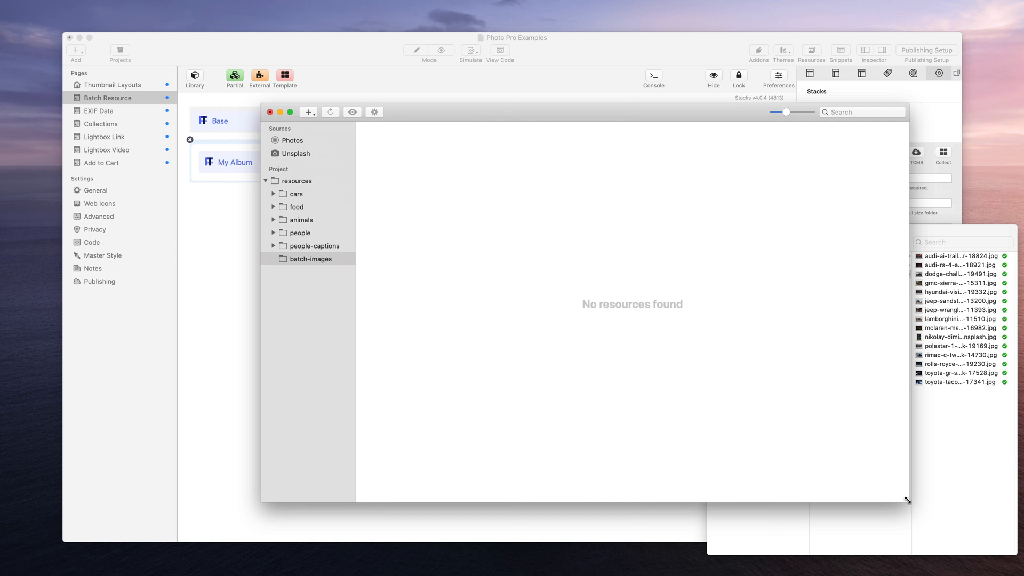
{"action": "left_click_drag", "start_coordinate": [908, 500], "coordinate": [743, 480]}
{"action": "left_click", "coordinate": [854, 334]}
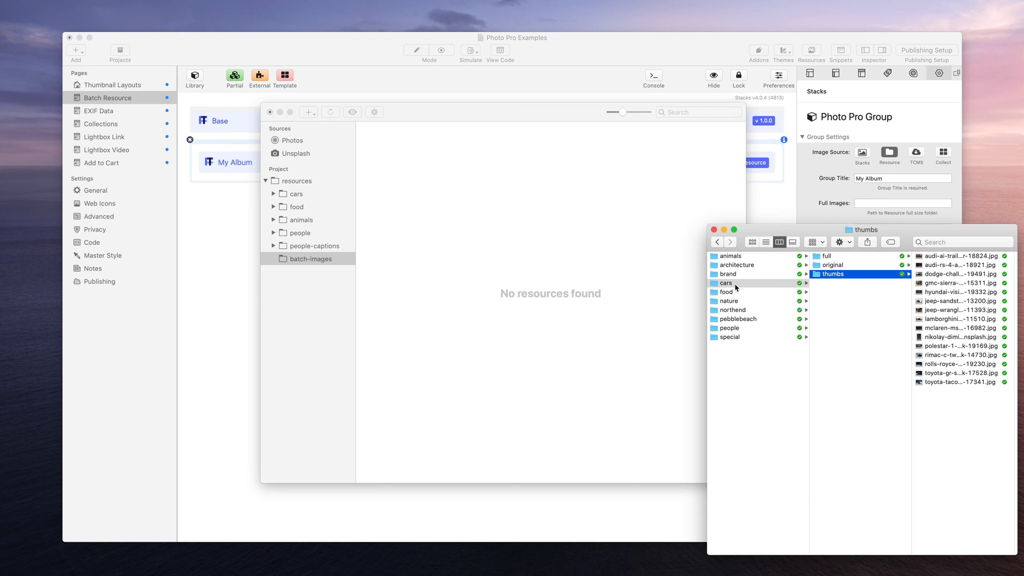
Copy the cars folder's full subfolder from Finder into batch-images, duplicating the existing resources, and check its images
{"action": "left_click", "coordinate": [728, 288]}
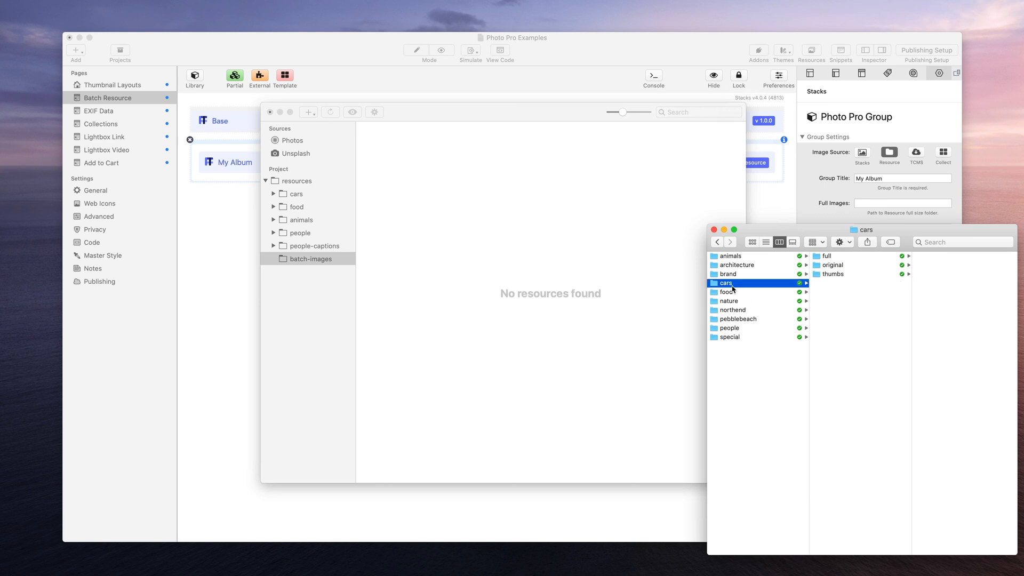
{"action": "left_click", "coordinate": [835, 258]}
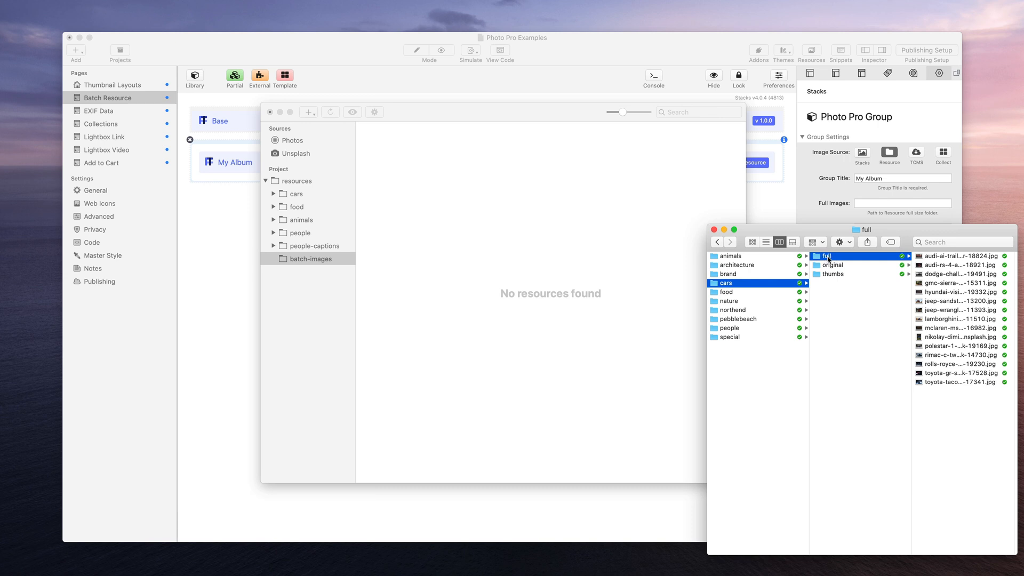
{"action": "left_click_drag", "start_coordinate": [828, 259], "coordinate": [549, 237]}
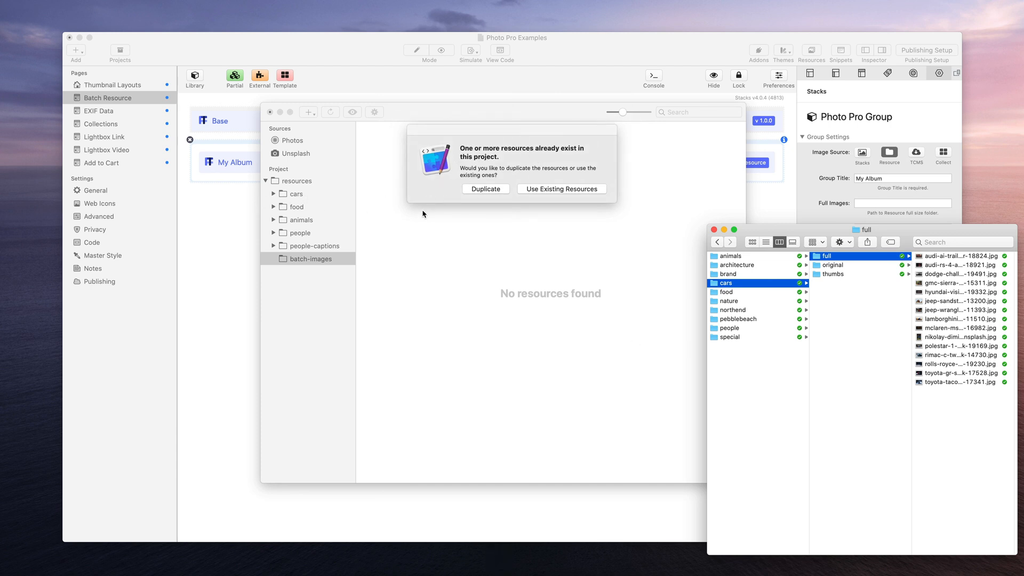
{"action": "left_click", "coordinate": [481, 190]}
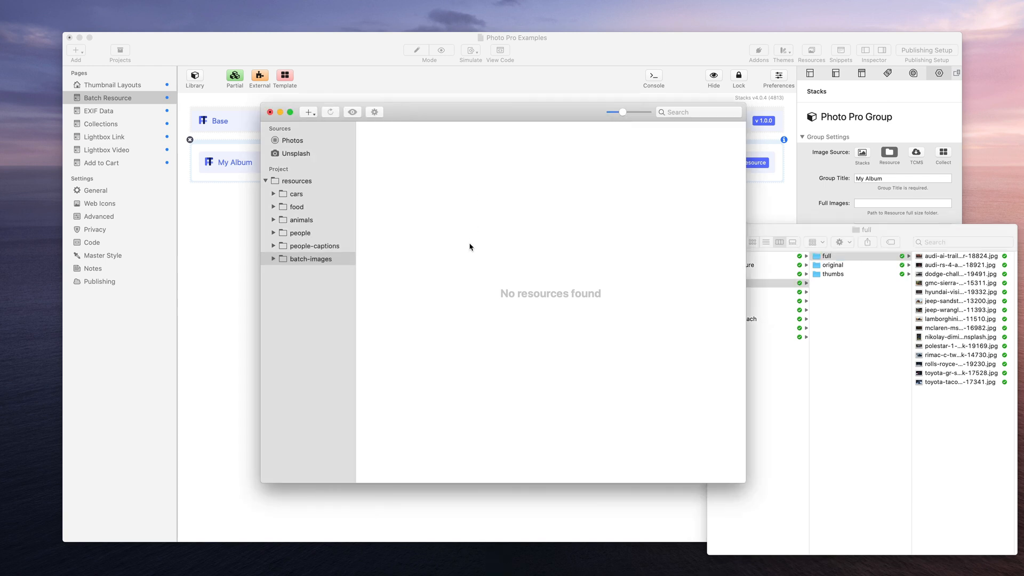
{"action": "left_click", "coordinate": [273, 258]}
{"action": "left_click", "coordinate": [302, 272]}
{"action": "scroll", "coordinate": [499, 268], "scroll_direction": "down", "scroll_amount": 5}
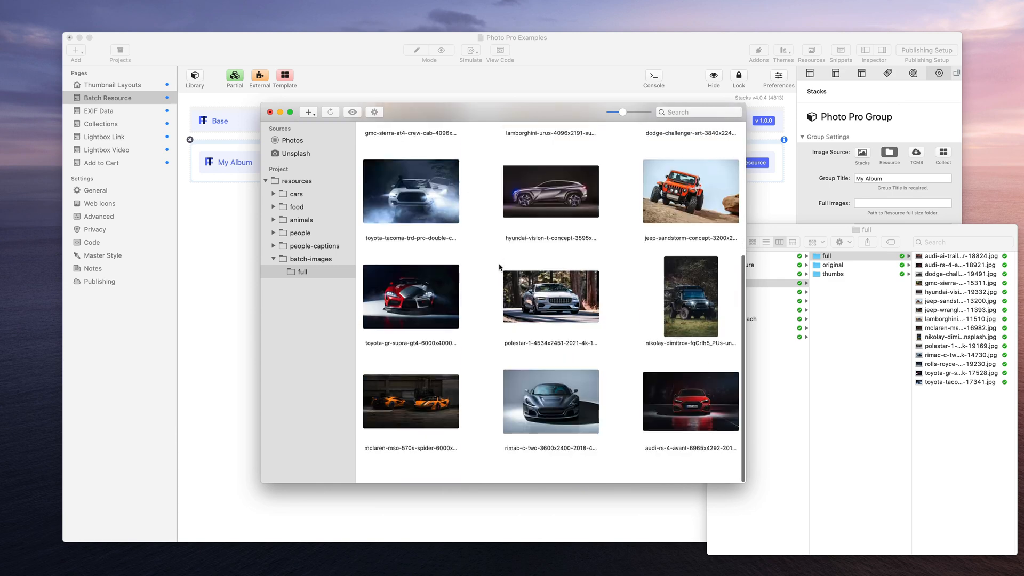
{"action": "scroll", "coordinate": [500, 267], "scroll_direction": "up", "scroll_amount": 5}
Copy the thumbs subfolder from Finder into batch-images as duplicates and view its images
{"action": "left_click", "coordinate": [303, 261]}
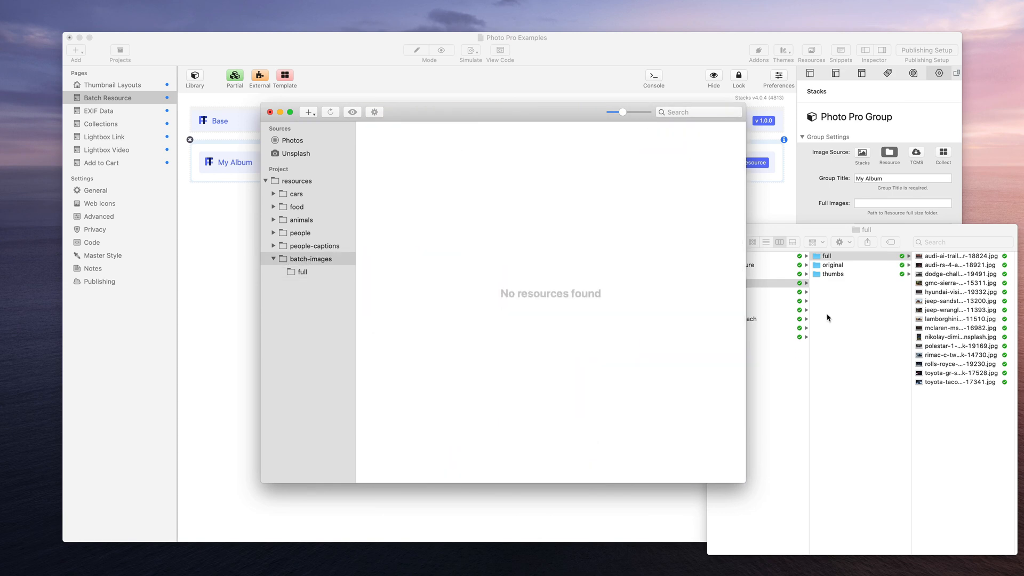
{"action": "left_click_drag", "start_coordinate": [833, 274], "coordinate": [545, 228]}
{"action": "left_click", "coordinate": [480, 192]}
{"action": "left_click", "coordinate": [309, 286]}
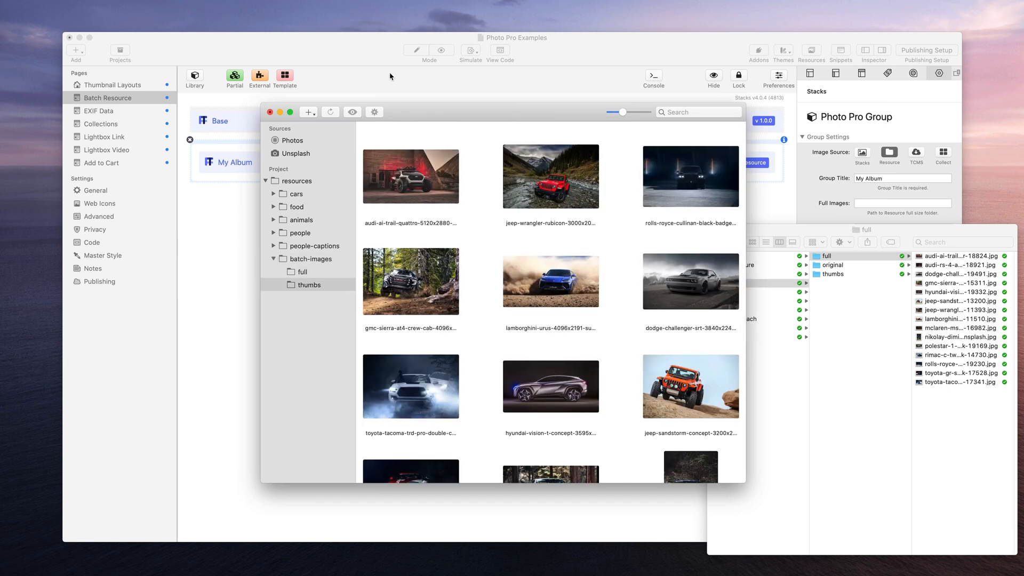
Set the My Album group's Full Images path to batch-images/full, keeping the project resources window within reach for reference
{"action": "left_click_drag", "start_coordinate": [433, 118], "coordinate": [564, 122]}
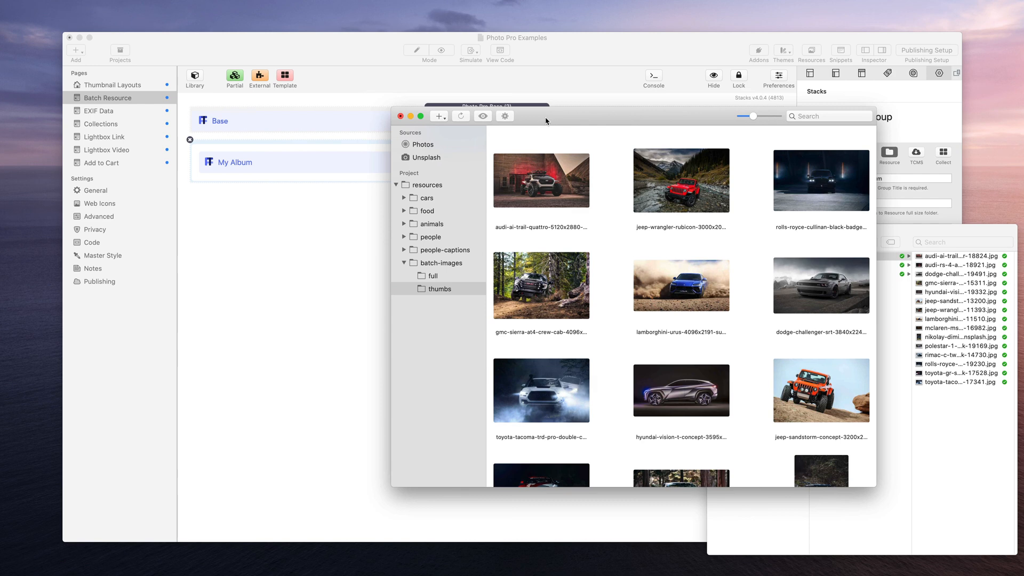
{"action": "left_click", "coordinate": [410, 119]}
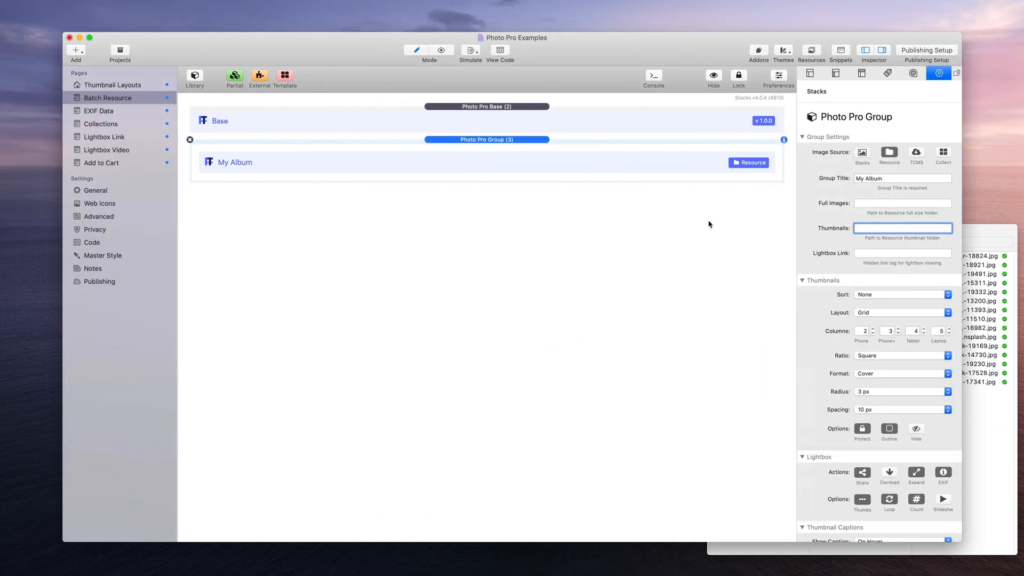
{"action": "left_click", "coordinate": [874, 203]}
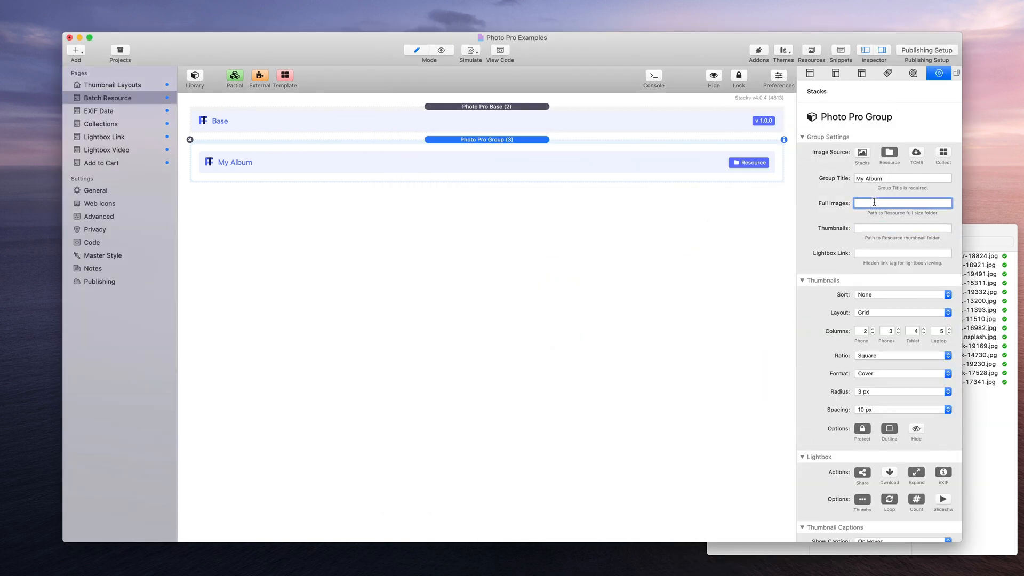
{"action": "left_click", "coordinate": [811, 52]}
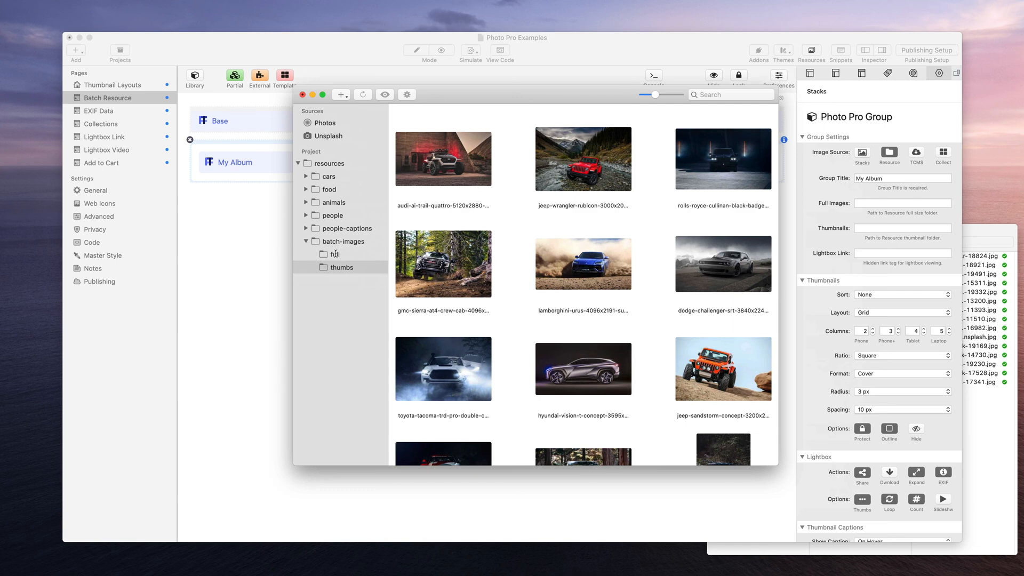
{"action": "left_click_drag", "start_coordinate": [465, 102], "coordinate": [417, 39]}
{"action": "left_click", "coordinate": [864, 203]}
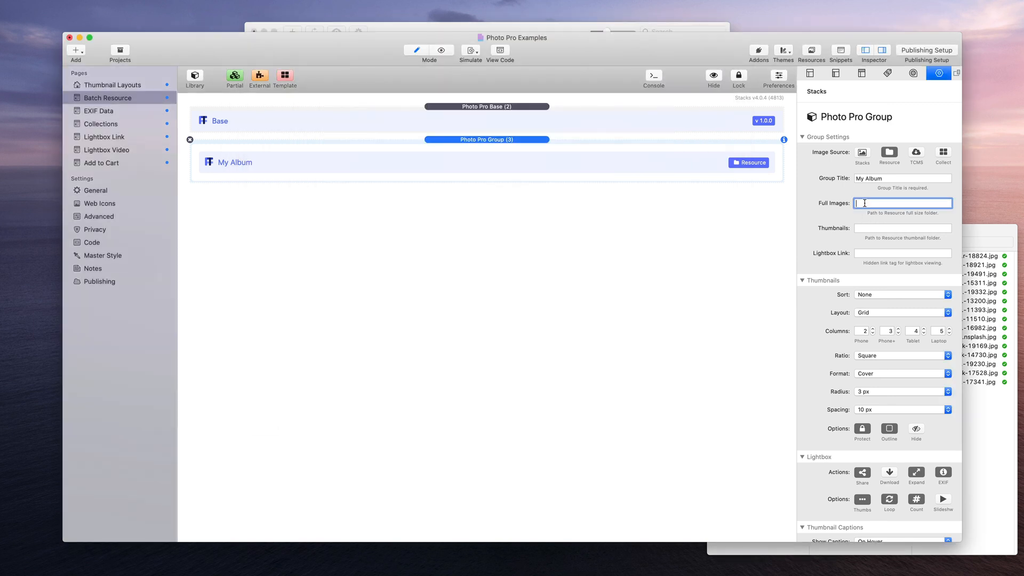
{"action": "type", "text": "batch-images/full"}
Set the group's Thumbnails path to batch-images/thumbs, checking the folder names against the project resources
{"action": "left_click", "coordinate": [531, 28]}
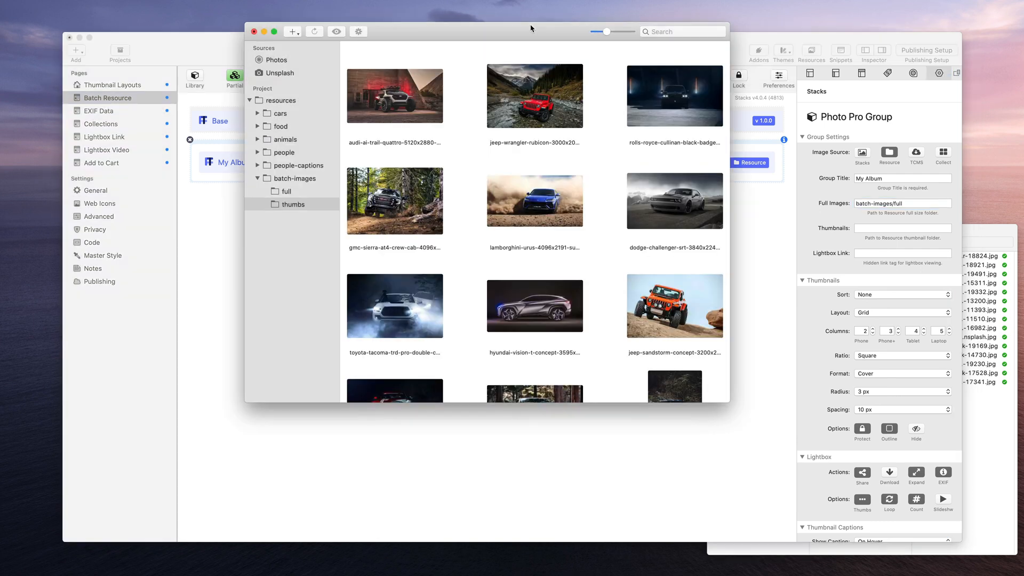
{"action": "left_click", "coordinate": [877, 228]}
{"action": "type", "text": "bat"}
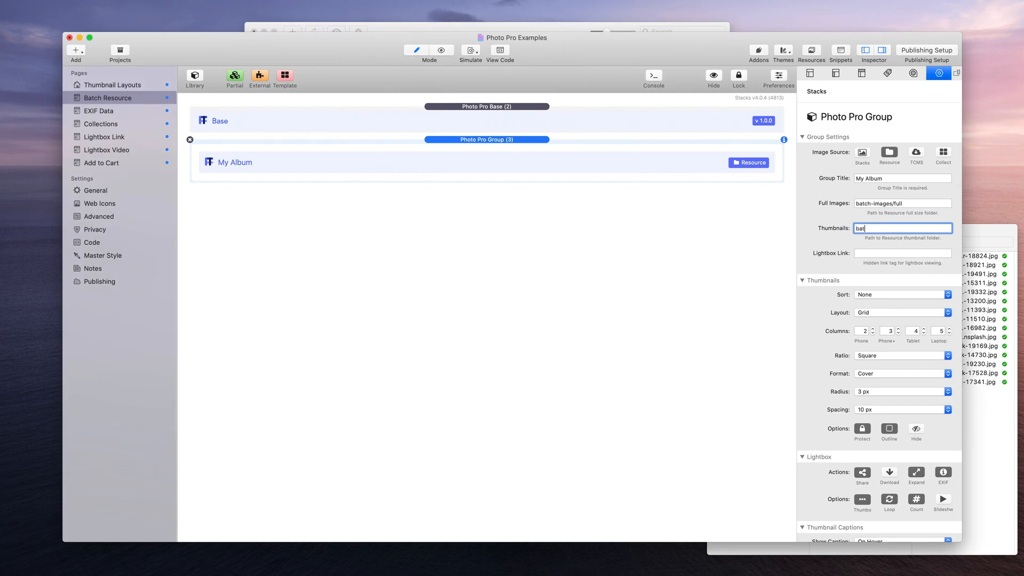
{"action": "type", "text": "ch-images/thumbs"}
{"action": "left_click", "coordinate": [566, 29]}
Preview the Batch Resource page, open the first car image in the lightbox, advance two images and close it
{"action": "left_click", "coordinate": [218, 54]}
{"action": "key", "text": "super+r"}
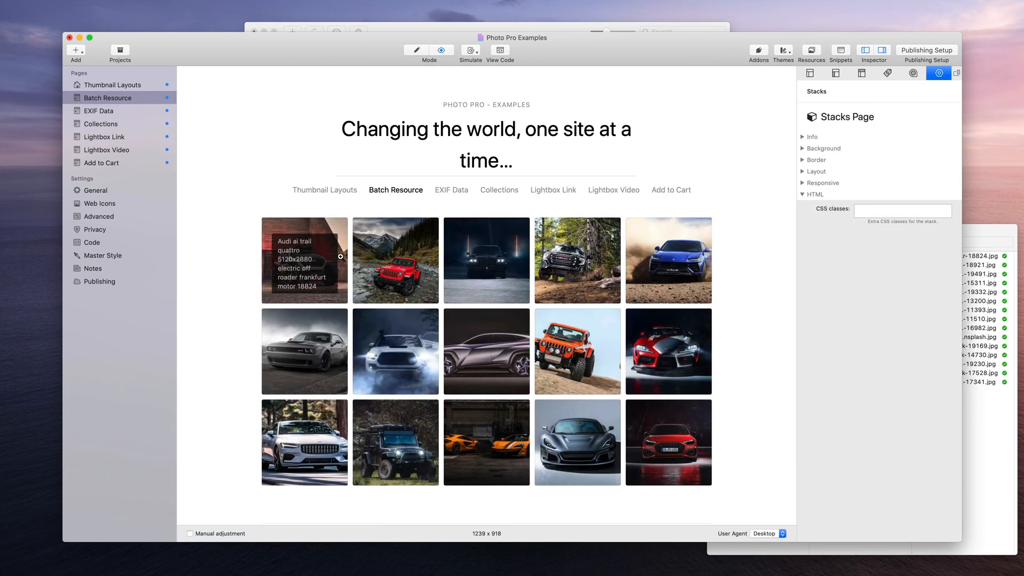
{"action": "left_click", "coordinate": [340, 256]}
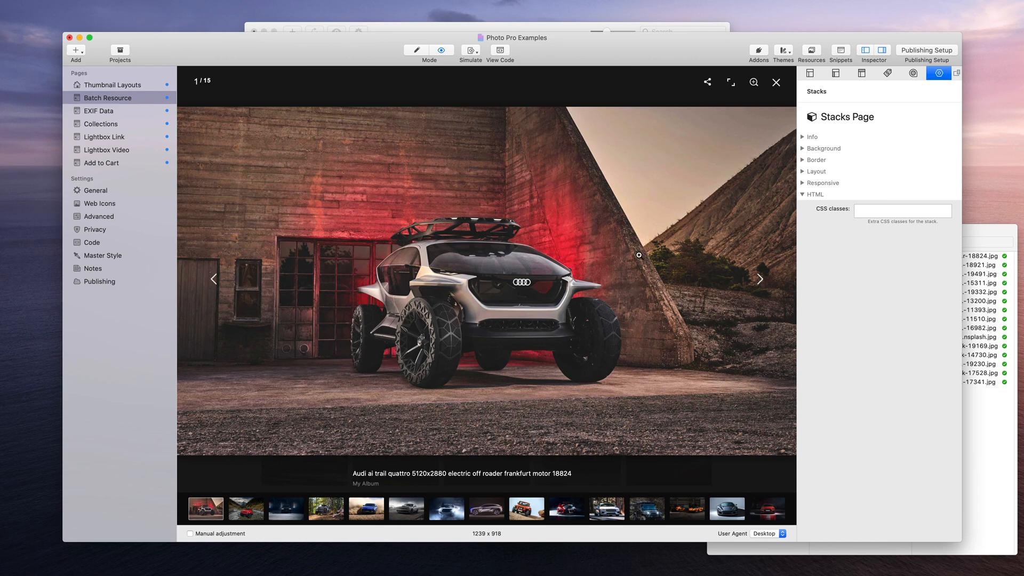
{"action": "left_click", "coordinate": [758, 281]}
{"action": "left_click", "coordinate": [759, 281]}
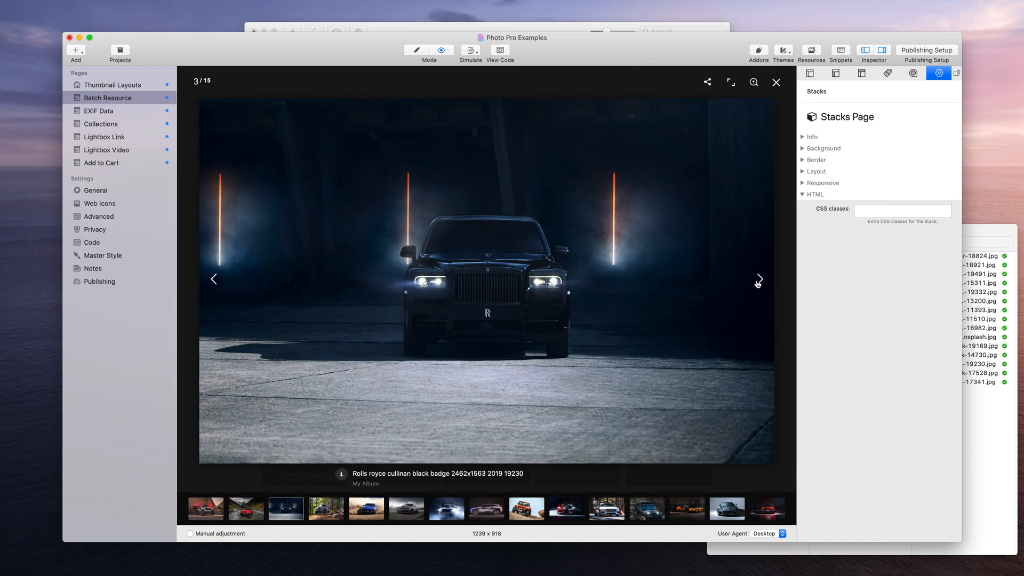
{"action": "left_click", "coordinate": [776, 82]}
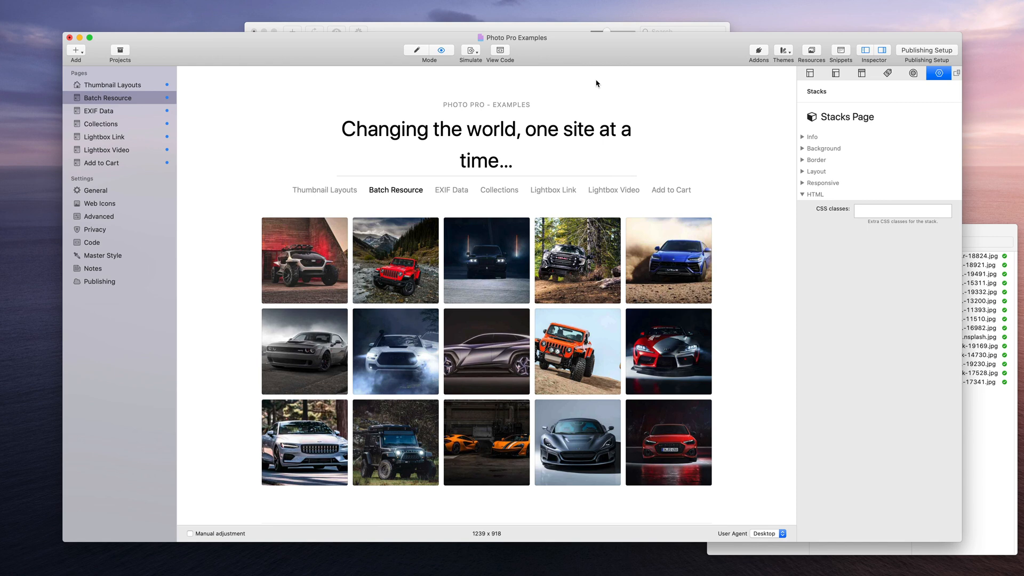
Return to editing the My Album group and examine the cars and food folders' subfolders in the project resources
{"action": "key", "text": "super+r"}
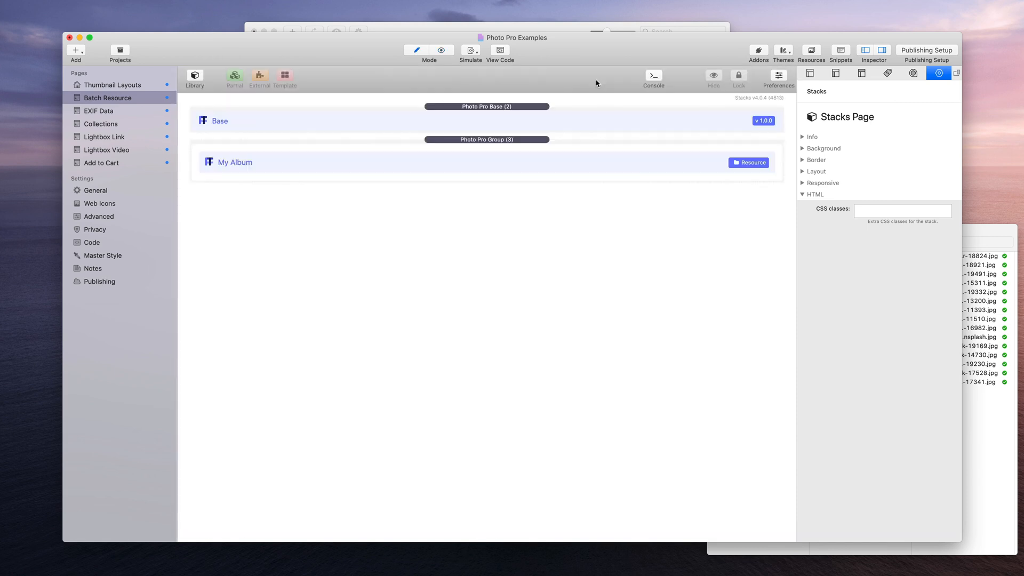
{"action": "left_click", "coordinate": [616, 168]}
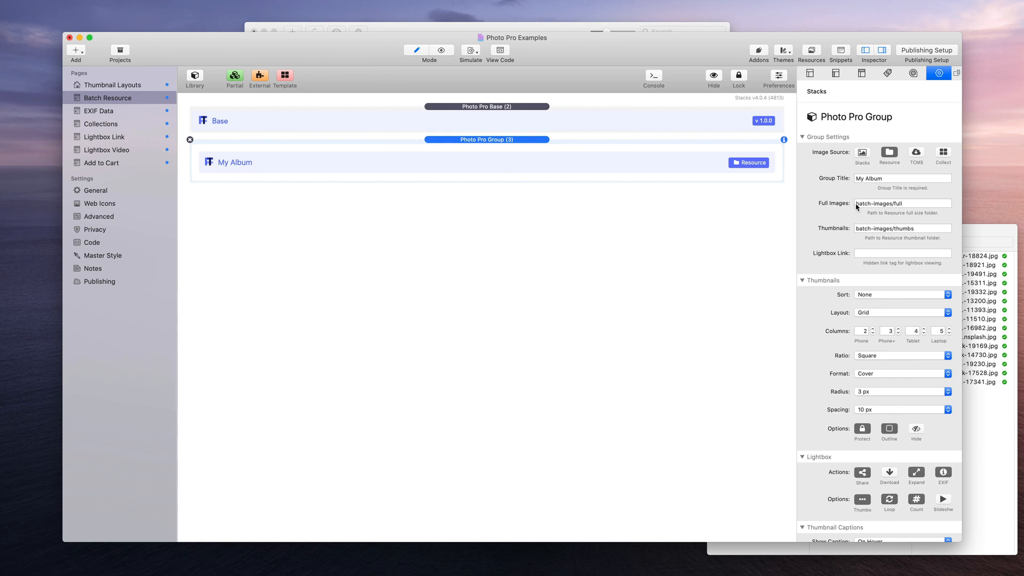
{"action": "left_click", "coordinate": [560, 28]}
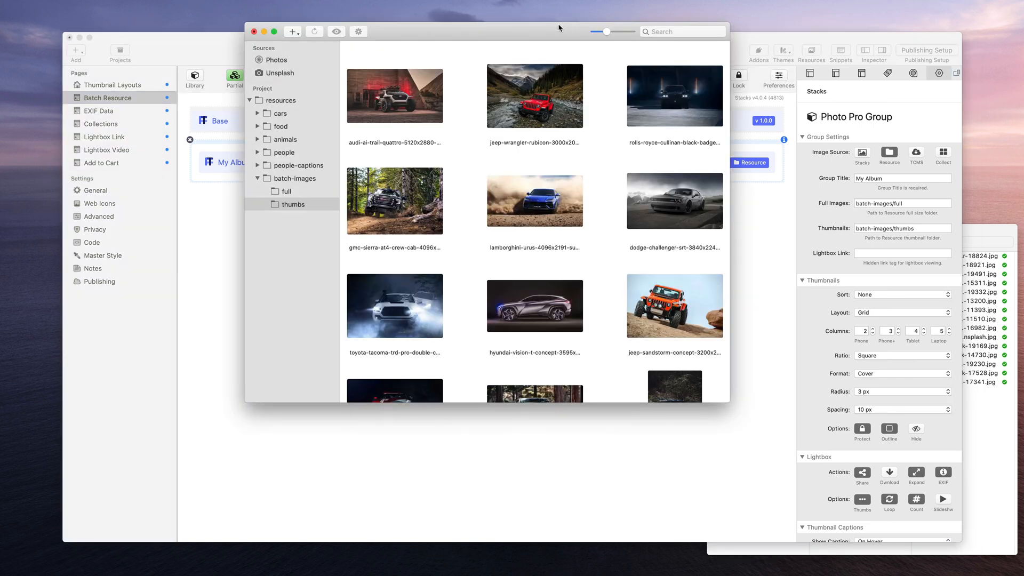
{"action": "left_click", "coordinate": [258, 178]}
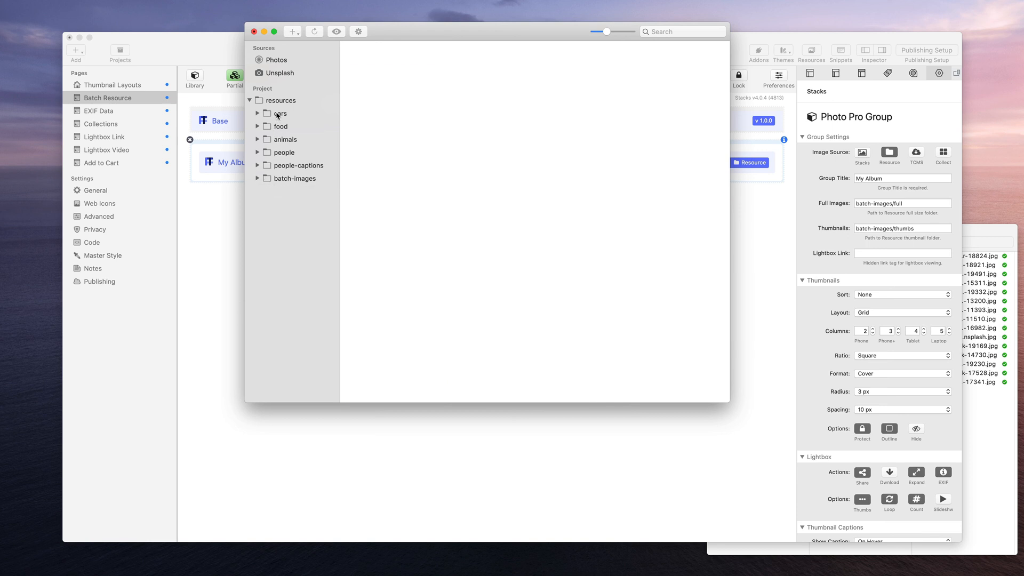
{"action": "left_click", "coordinate": [257, 113]}
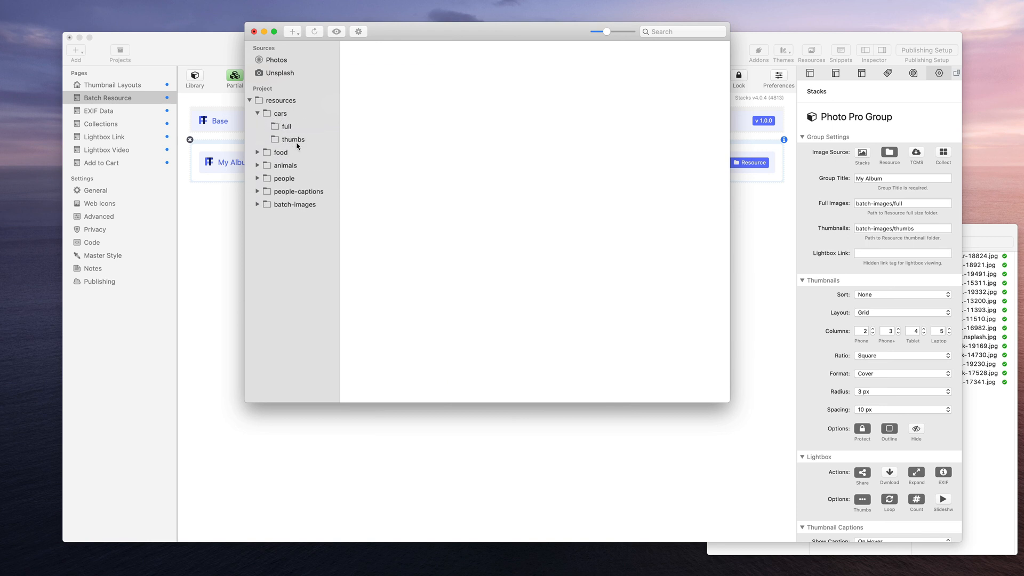
{"action": "left_click", "coordinate": [291, 128]}
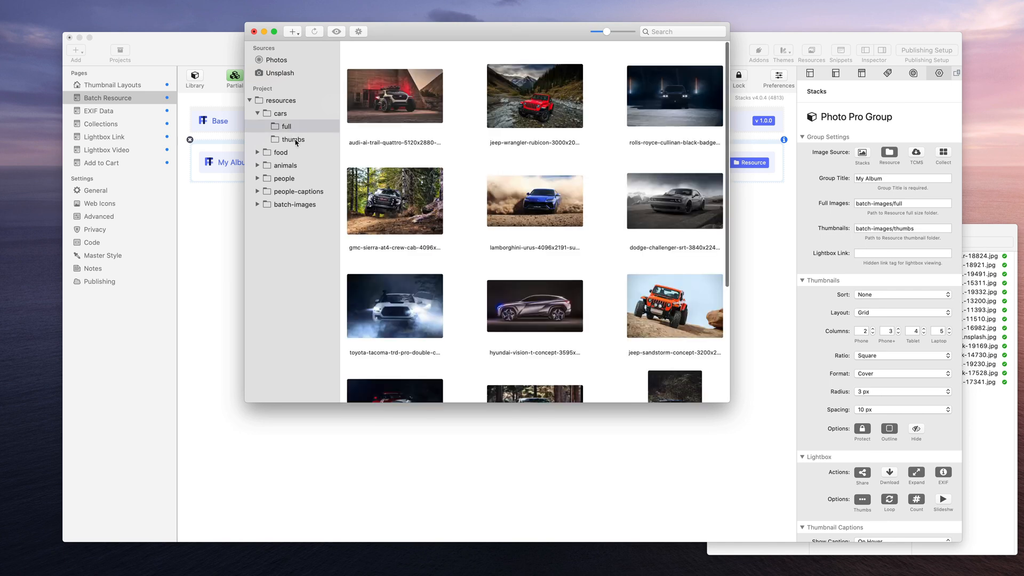
{"action": "left_click", "coordinate": [258, 114]}
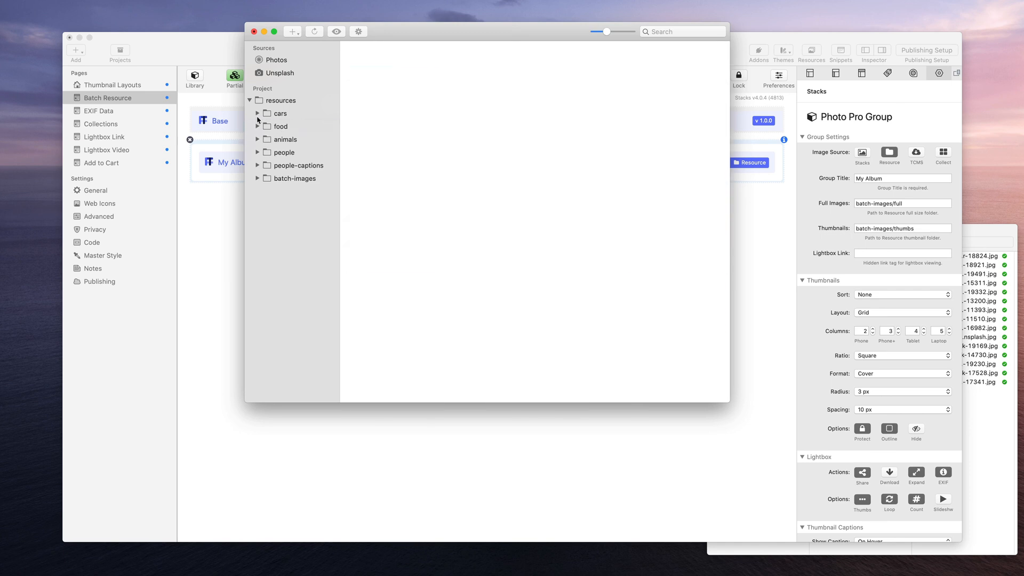
{"action": "left_click", "coordinate": [257, 126]}
{"action": "left_click", "coordinate": [278, 126]}
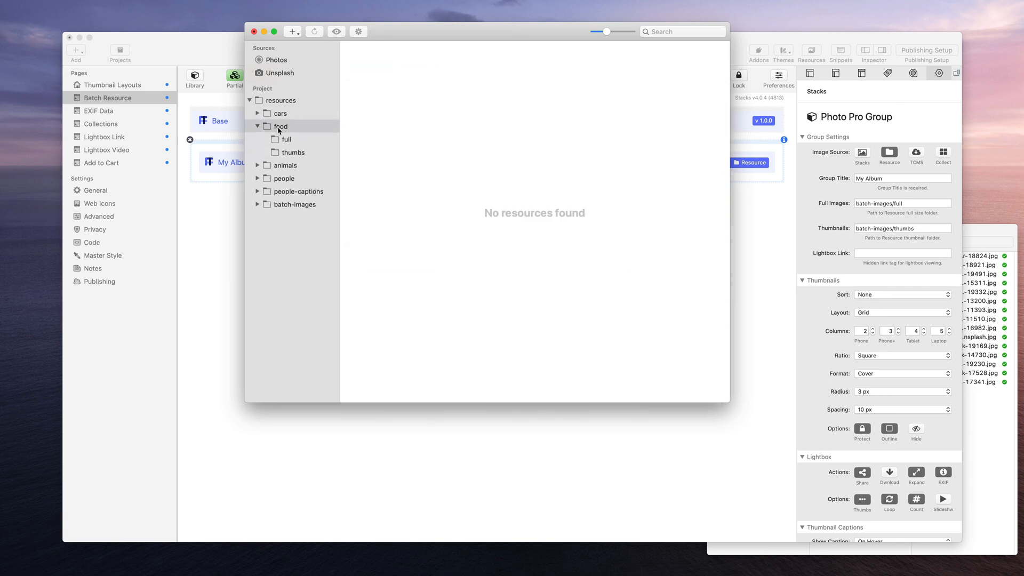
Change the group's Full Images path to food/full and its Thumbnails path to food/thumbs
{"action": "left_click", "coordinate": [891, 204]}
{"action": "left_click_drag", "start_coordinate": [891, 205], "coordinate": [855, 205]}
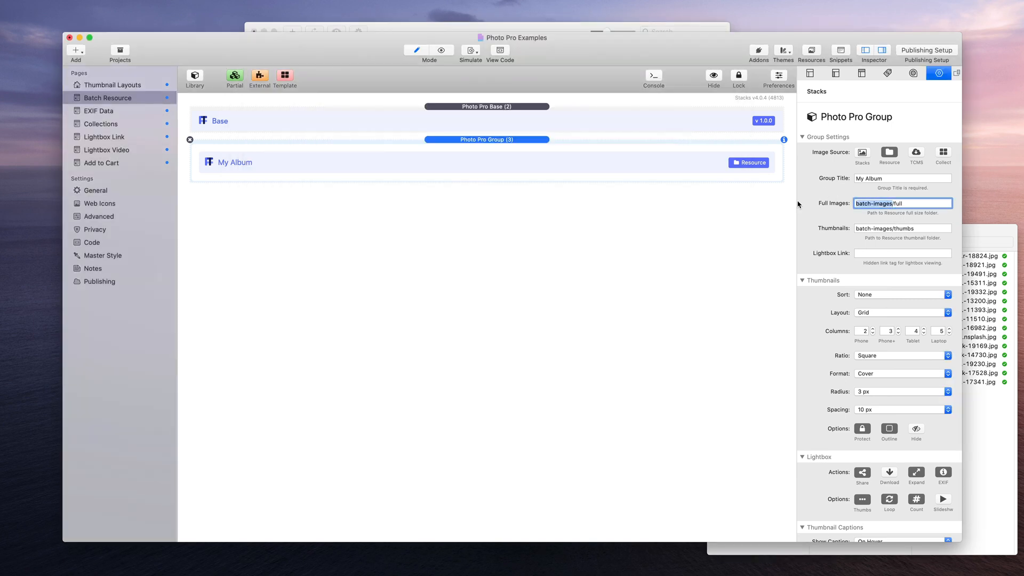
{"action": "type", "text": "food"}
{"action": "left_click_drag", "start_coordinate": [892, 229], "coordinate": [843, 228]}
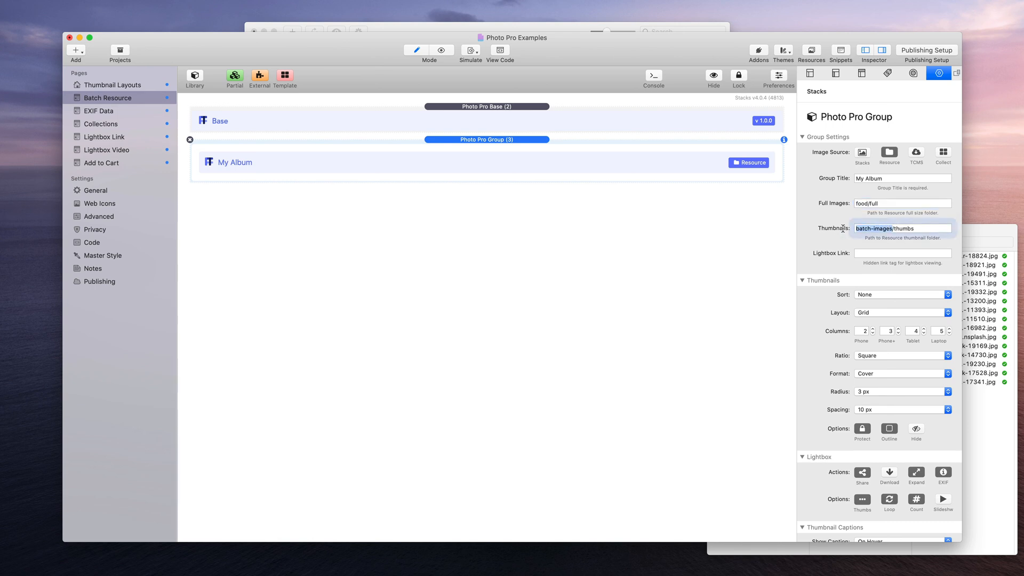
{"action": "type", "text": "food"}
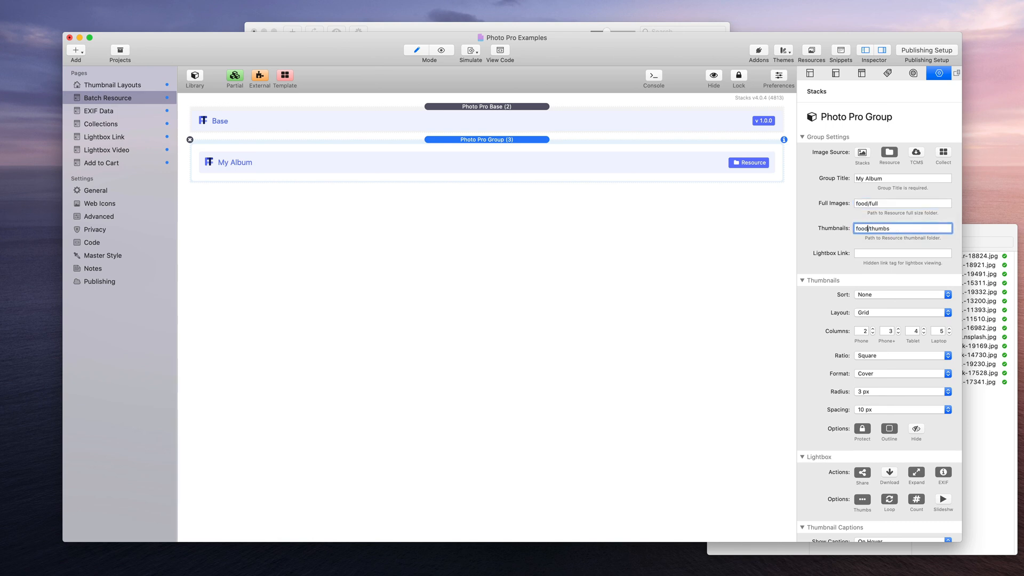
Preview the page with the food album, open the fifth image in the lightbox and advance two images
{"action": "left_click", "coordinate": [612, 325]}
{"action": "key", "text": "super+r"}
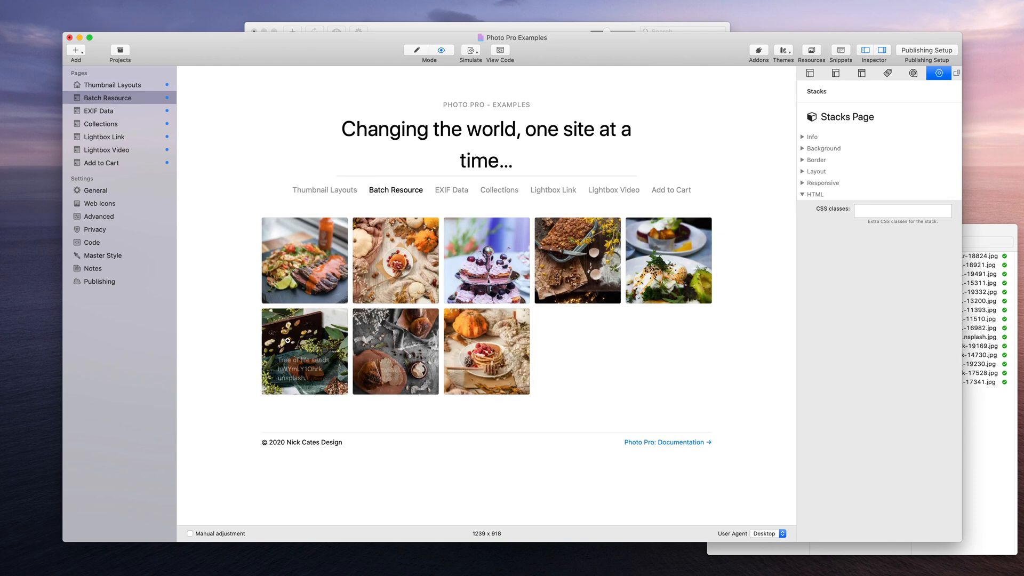
{"action": "left_click", "coordinate": [689, 246]}
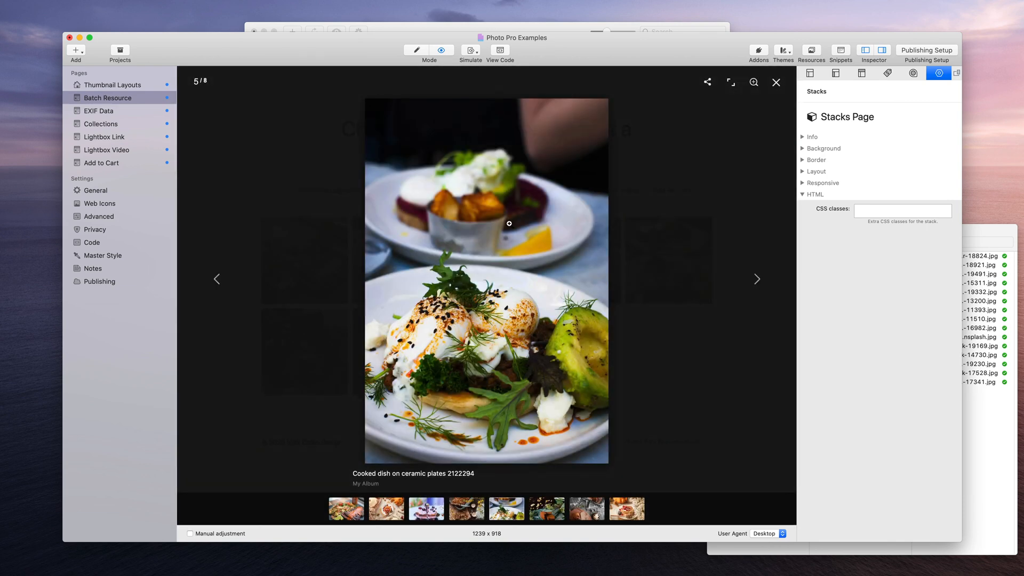
{"action": "left_click", "coordinate": [759, 279]}
{"action": "left_click", "coordinate": [759, 279]}
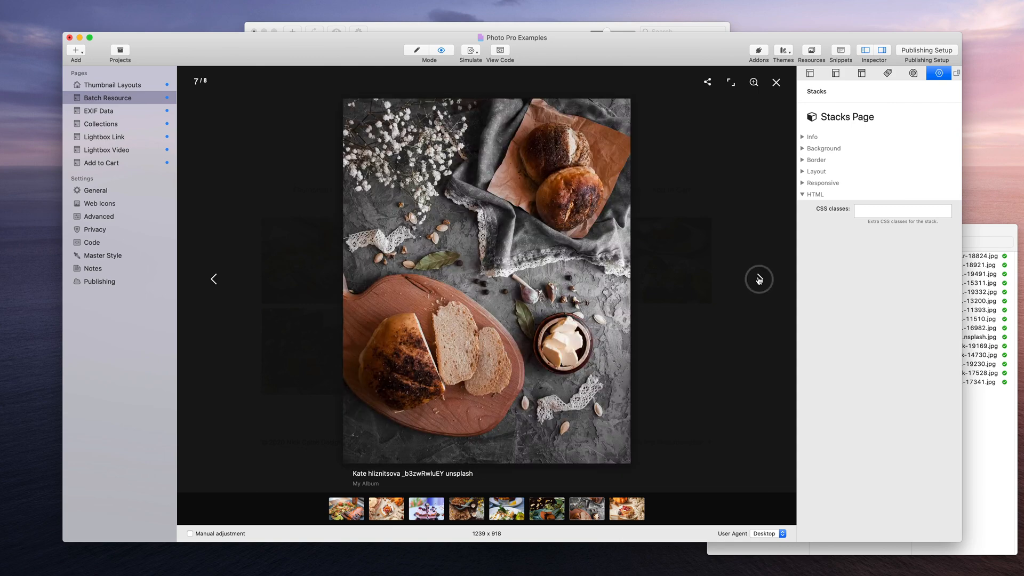
Advance the lightbox past the last food image to the second one and close the lightbox
{"action": "left_click", "coordinate": [759, 279]}
{"action": "left_click", "coordinate": [758, 279]}
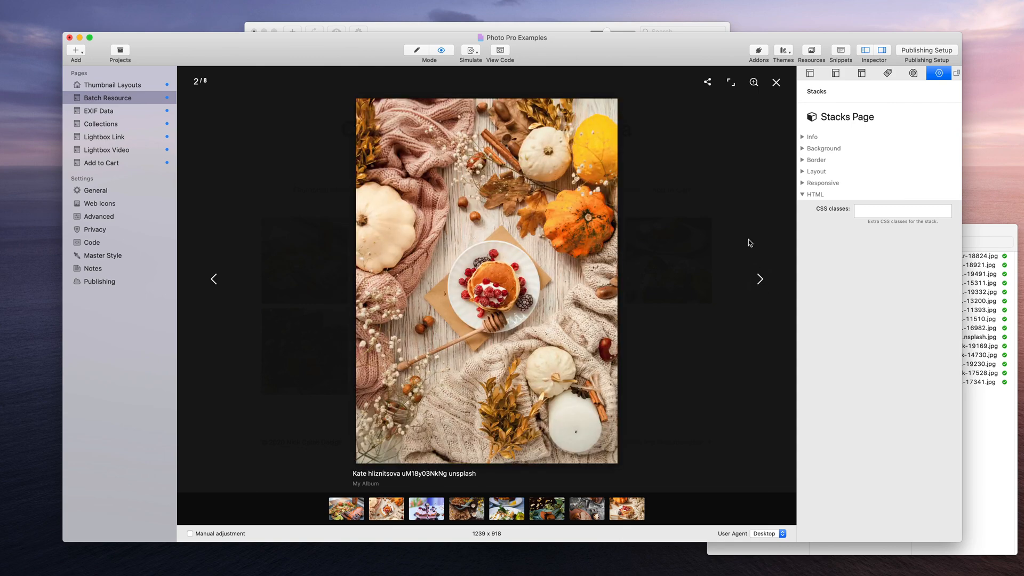
{"action": "left_click", "coordinate": [716, 231]}
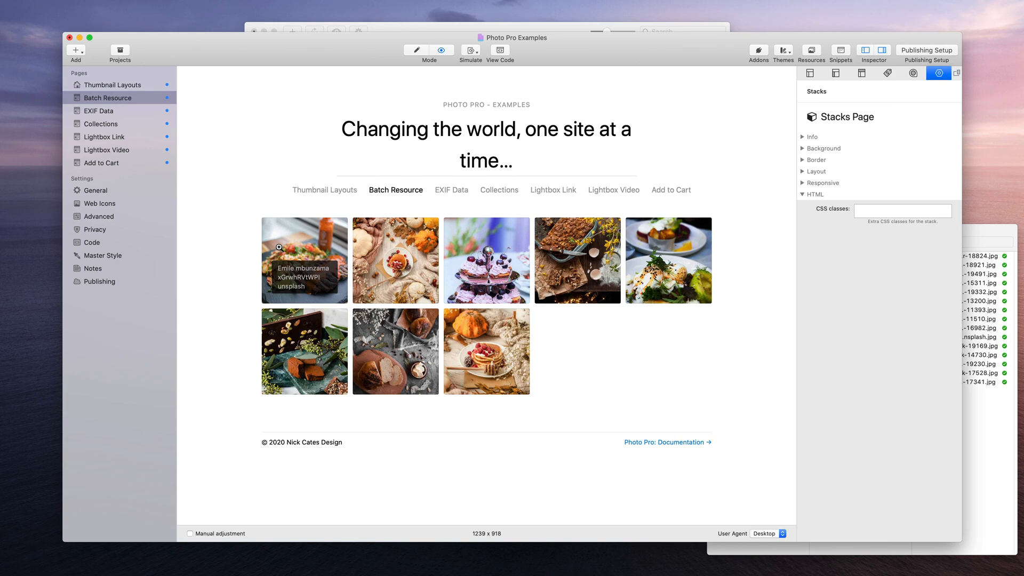
Change the My Album group's Full Images path to people/full and Thumbnails path to people/thumbs, and preview the page
{"action": "key", "text": "super+r"}
{"action": "left_click", "coordinate": [316, 162]}
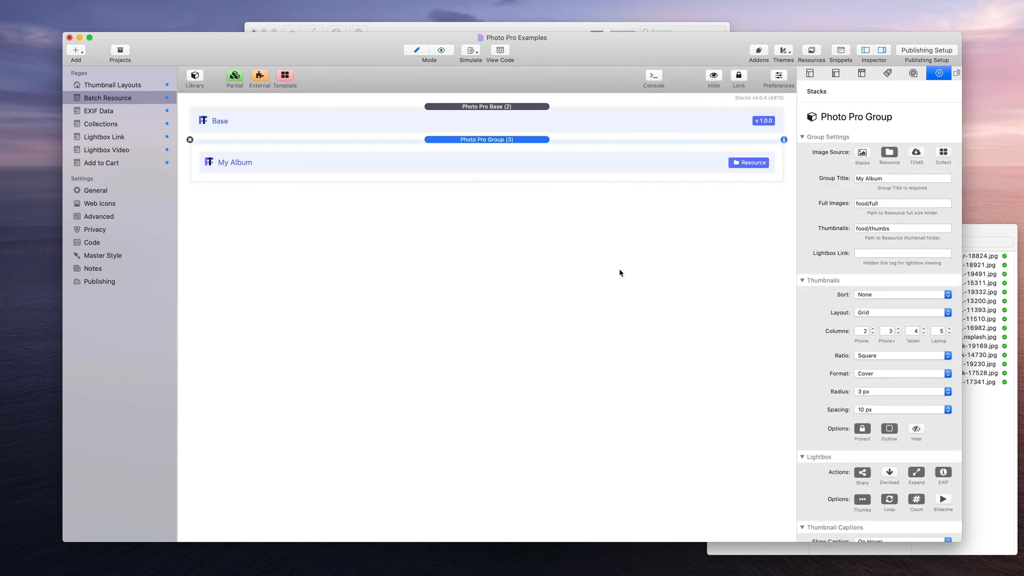
{"action": "scroll", "coordinate": [858, 338], "scroll_direction": "down", "scroll_amount": 10}
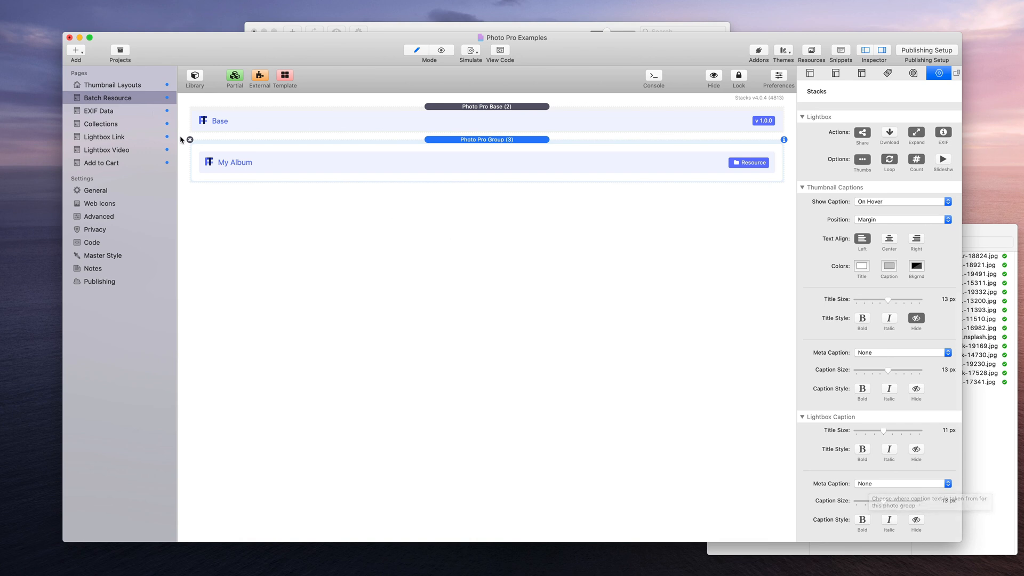
{"action": "scroll", "coordinate": [875, 216], "scroll_direction": "up", "scroll_amount": 10}
{"action": "left_click", "coordinate": [862, 203]}
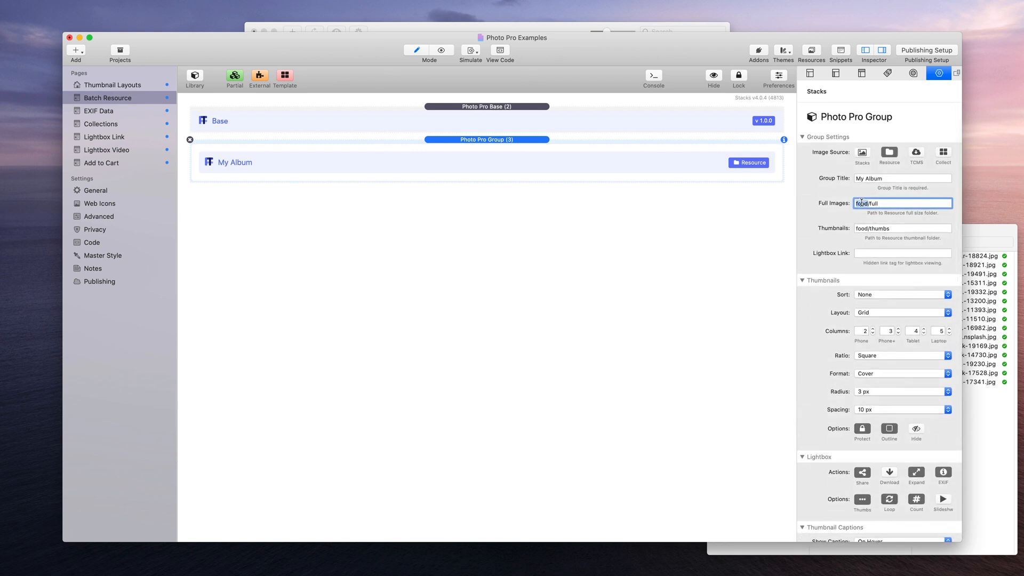
{"action": "type", "text": "people"}
{"action": "double_click", "coordinate": [866, 228]}
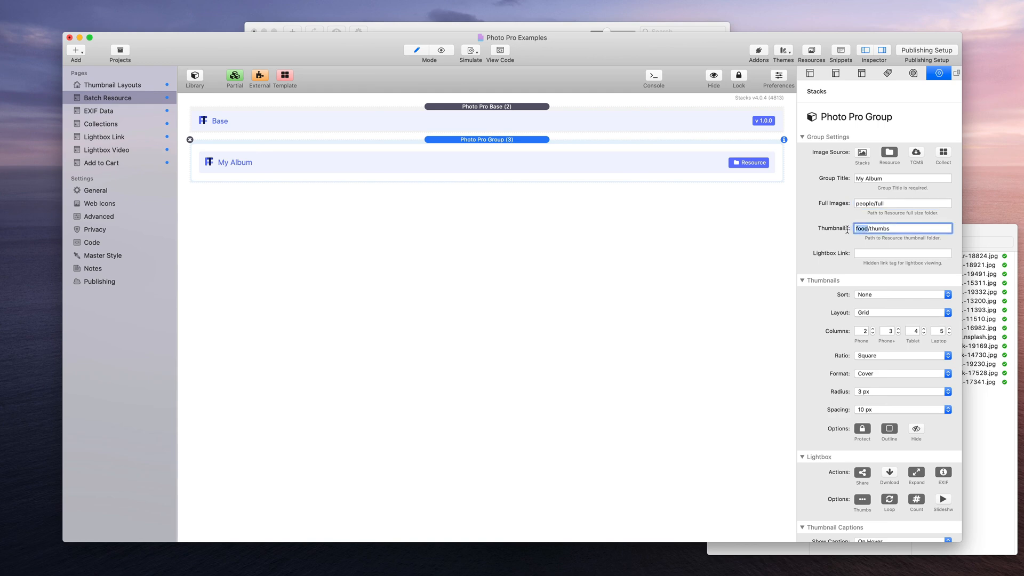
{"action": "type", "text": "people"}
{"action": "key", "text": "Return"}
{"action": "key", "text": "super+r"}
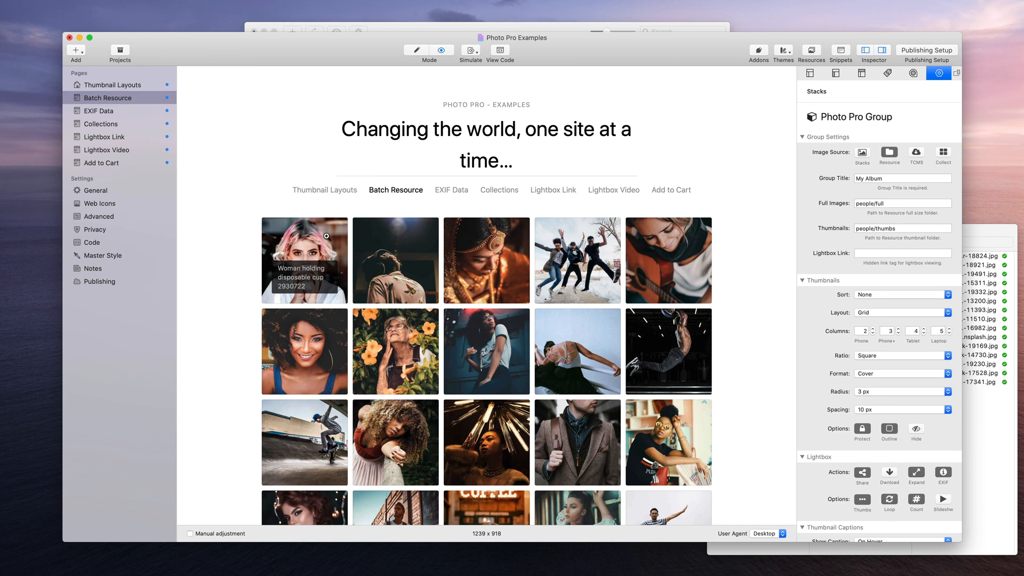
Return to editing the My Album group and set the thumbnail captions' Meta Caption to IPTC "ObjectName" (Title)
{"action": "key", "text": "super+shift+p"}
{"action": "scroll", "coordinate": [866, 400], "scroll_direction": "down", "scroll_amount": 15}
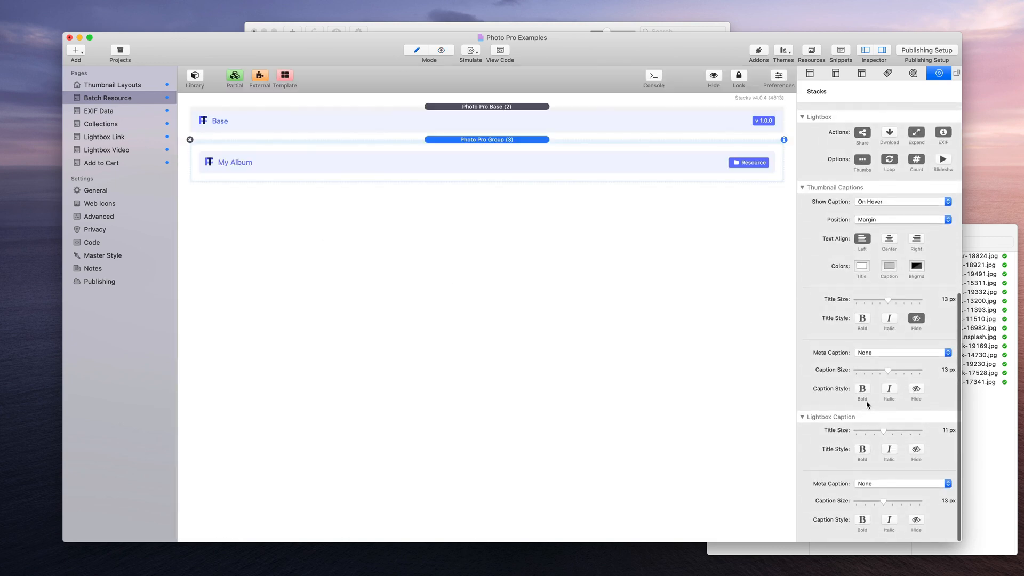
{"action": "scroll", "coordinate": [867, 404], "scroll_direction": "up", "scroll_amount": 10}
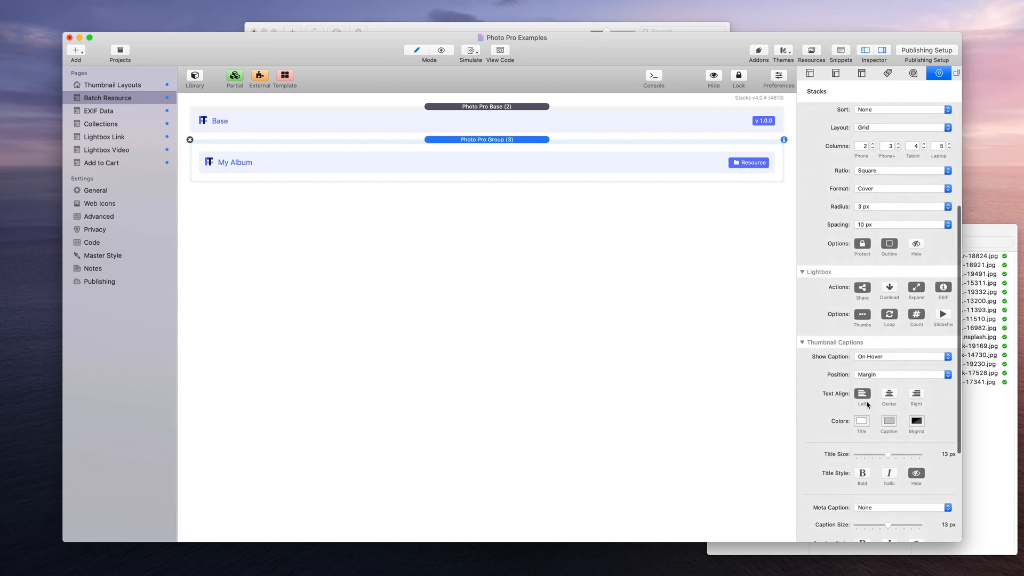
{"action": "scroll", "coordinate": [868, 406], "scroll_direction": "up", "scroll_amount": 6}
{"action": "scroll", "coordinate": [867, 405], "scroll_direction": "down", "scroll_amount": 8}
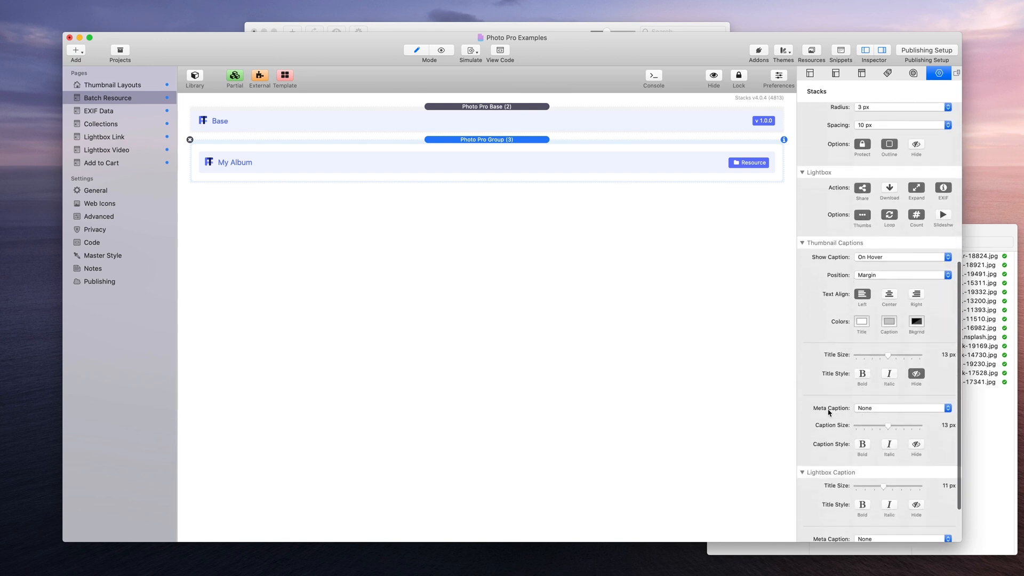
{"action": "left_click", "coordinate": [872, 412]}
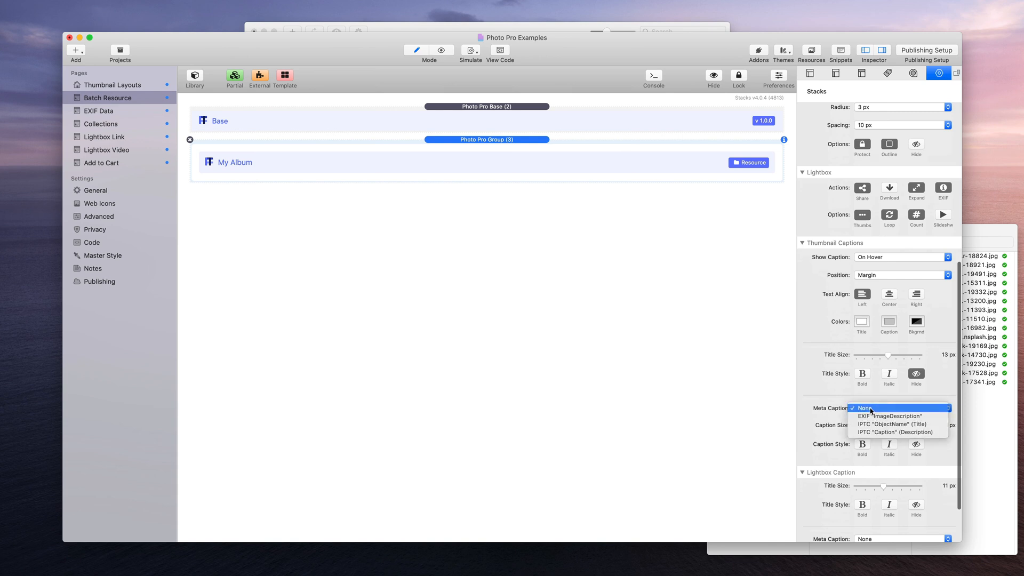
{"action": "left_click", "coordinate": [911, 426]}
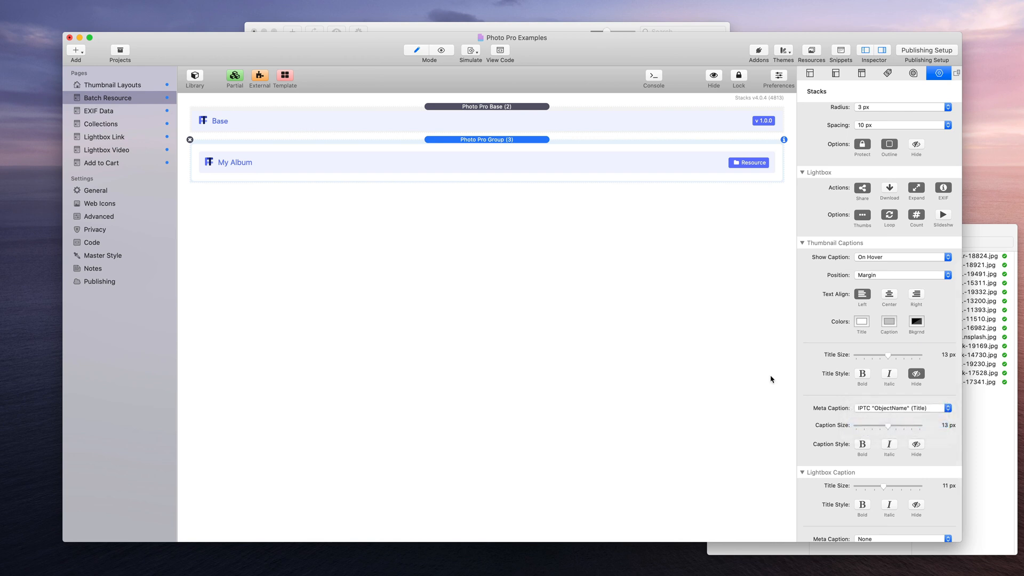
{"action": "left_click", "coordinate": [876, 411]}
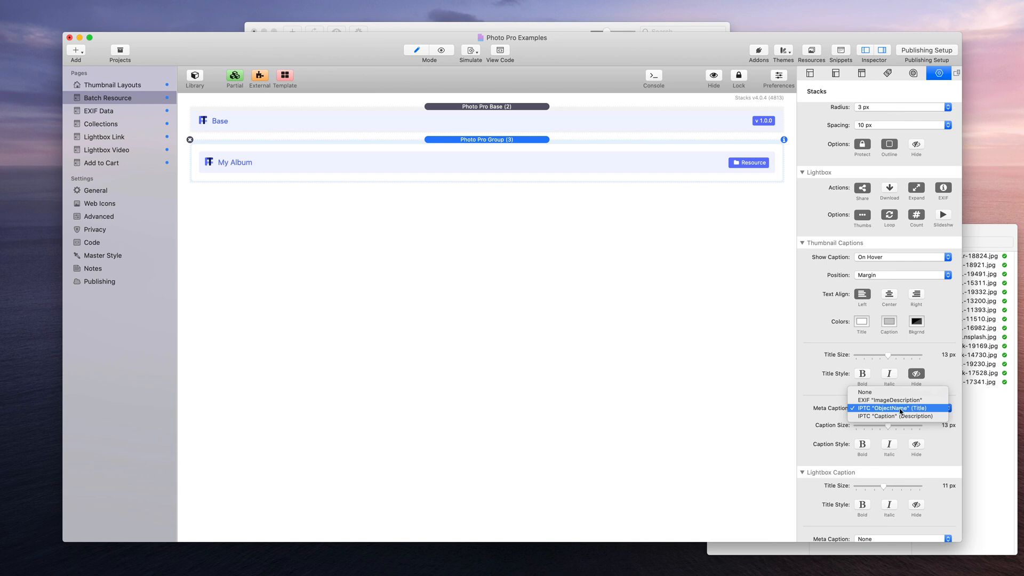
{"action": "left_click", "coordinate": [822, 397]}
{"action": "left_click", "coordinate": [711, 374]}
Preview the page and examine the title captions on the people thumbnails
{"action": "key", "text": "super+r"}
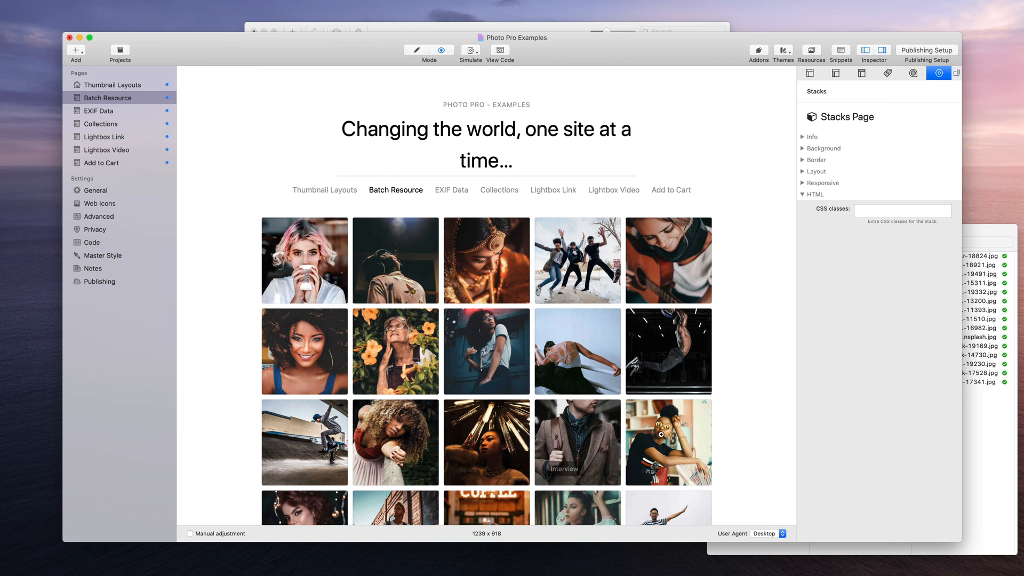
{"action": "scroll", "coordinate": [277, 284], "scroll_direction": "down", "scroll_amount": 10}
{"action": "scroll", "coordinate": [276, 284], "scroll_direction": "up", "scroll_amount": 10}
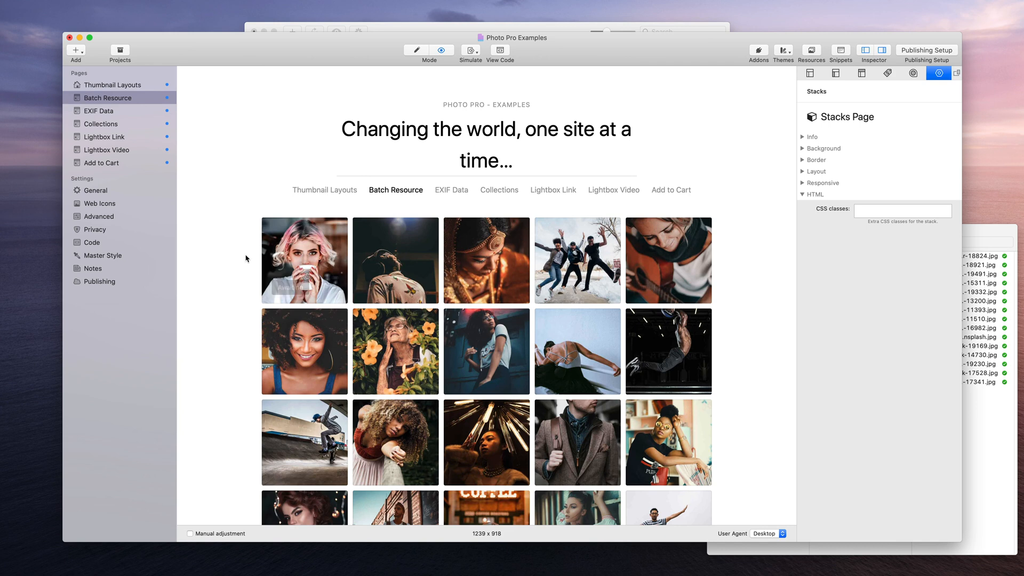
Return to editing the My Album group and set the thumbnail captions' Meta Caption to IPTC "Caption" (Description)
{"action": "key", "text": "super+e"}
{"action": "left_click", "coordinate": [667, 171]}
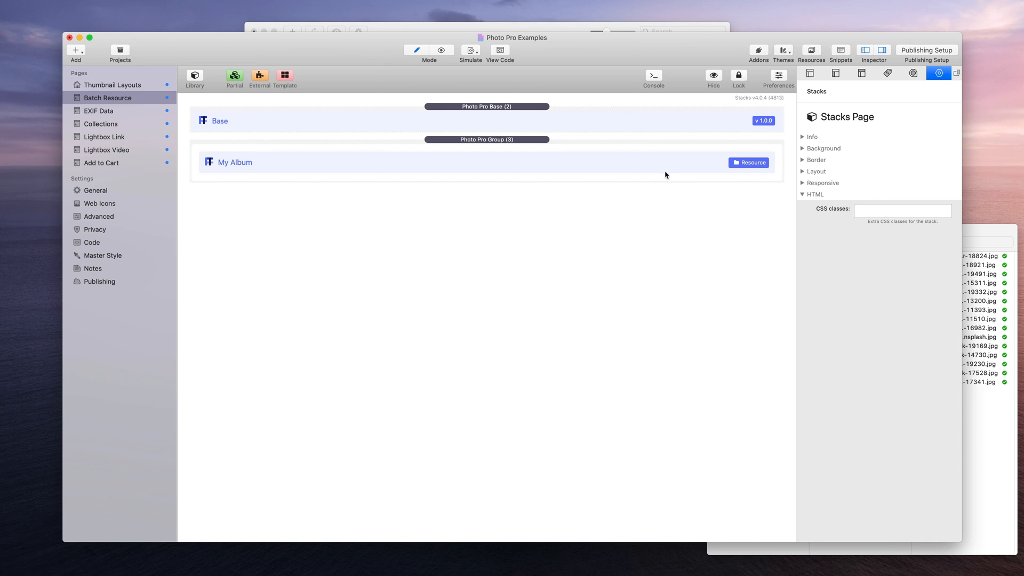
{"action": "scroll", "coordinate": [896, 484], "scroll_direction": "down", "scroll_amount": 10}
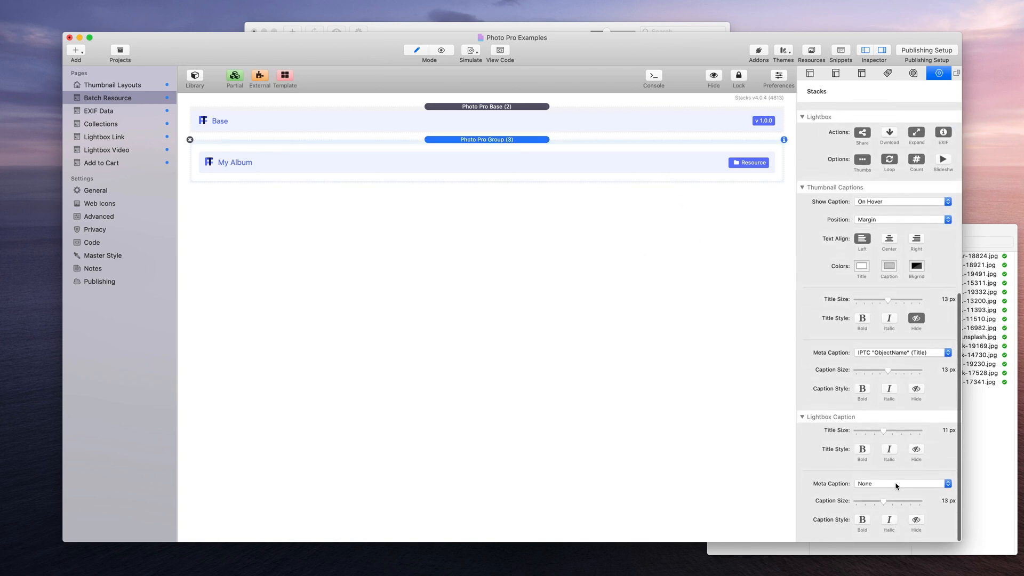
{"action": "left_click", "coordinate": [880, 354]}
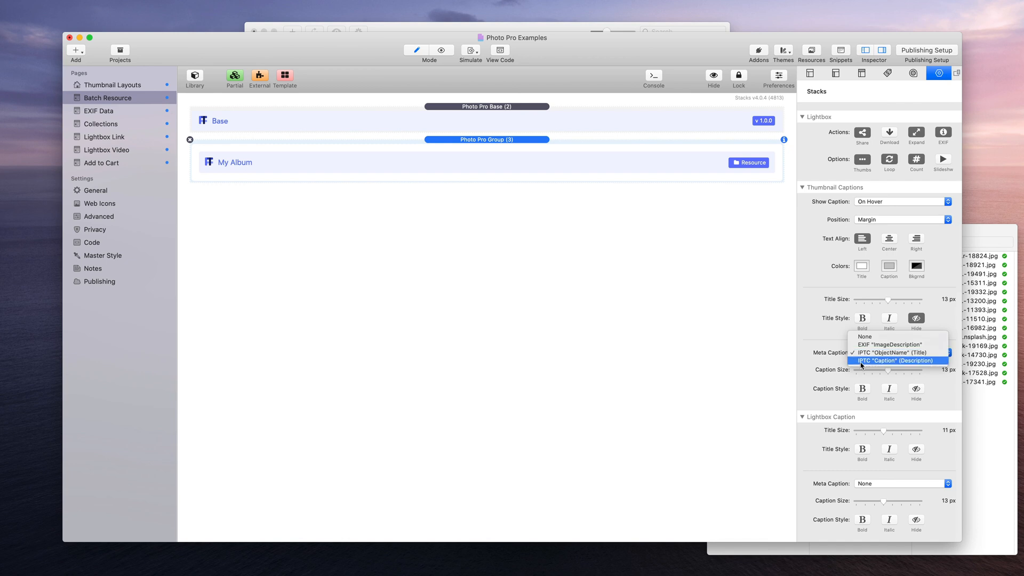
{"action": "left_click", "coordinate": [861, 361]}
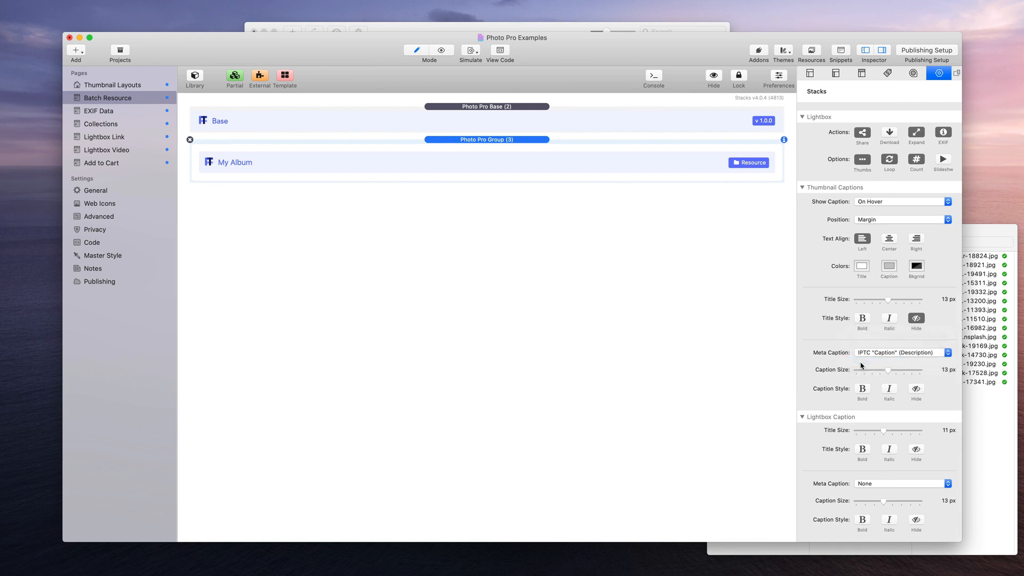
{"action": "left_click", "coordinate": [517, 267]}
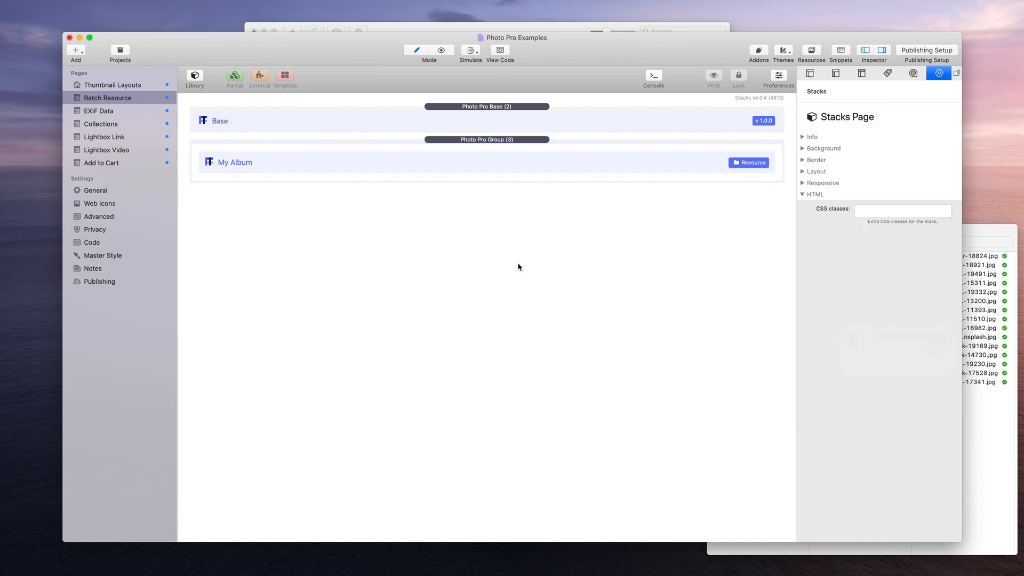
Preview the page and examine the description captions on the people thumbnails
{"action": "key", "text": "super+r"}
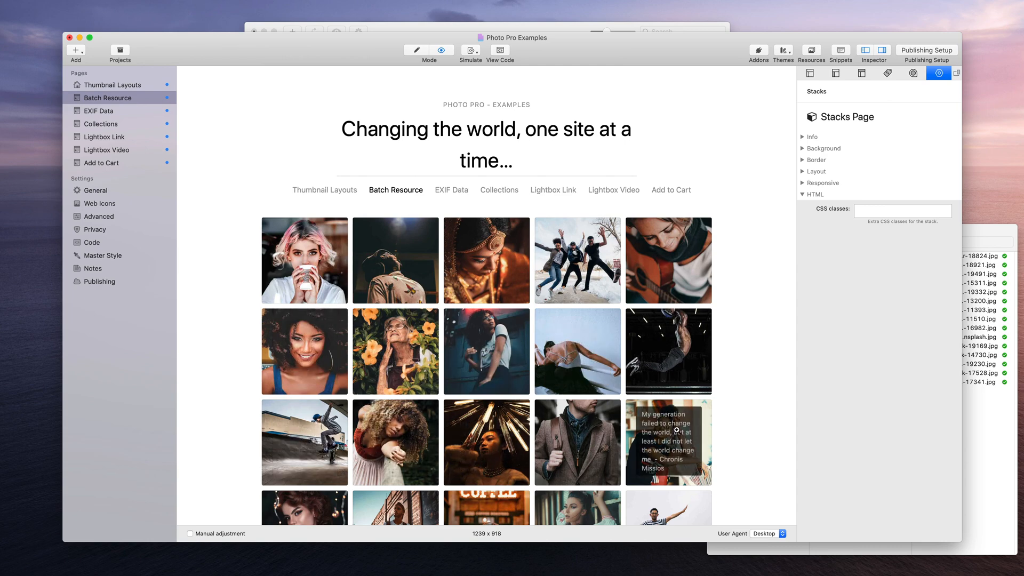
{"action": "scroll", "coordinate": [672, 426], "scroll_direction": "down", "scroll_amount": 5}
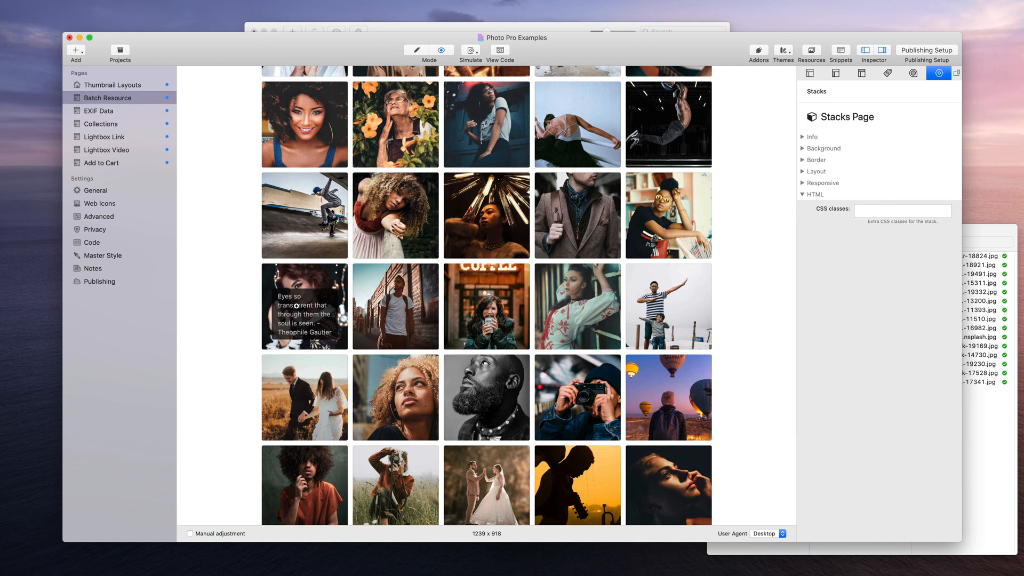
{"action": "scroll", "coordinate": [440, 256], "scroll_direction": "up", "scroll_amount": 5}
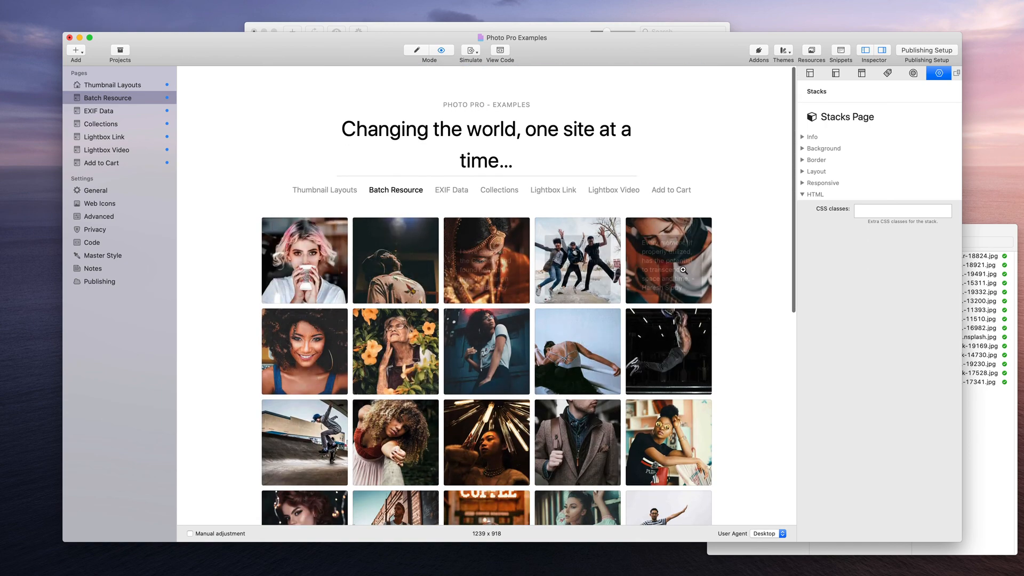
Open the first people image in the lightbox, advance seven images to check their captions, and close the lightbox
{"action": "left_click", "coordinate": [312, 246]}
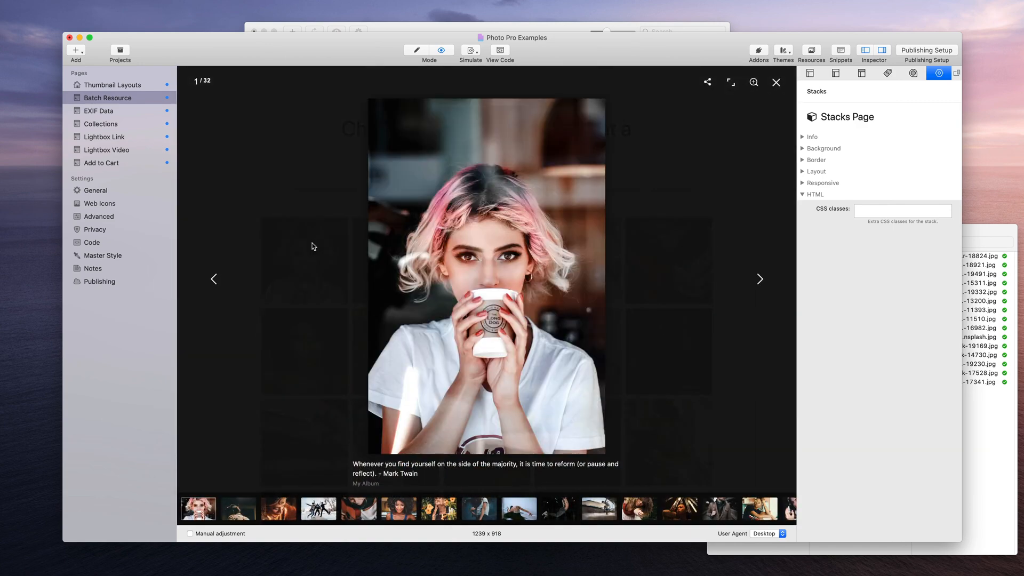
{"action": "left_click", "coordinate": [760, 281]}
{"action": "left_click", "coordinate": [760, 282]}
{"action": "left_click", "coordinate": [760, 282]}
{"action": "left_click", "coordinate": [761, 283]}
{"action": "left_click", "coordinate": [760, 282]}
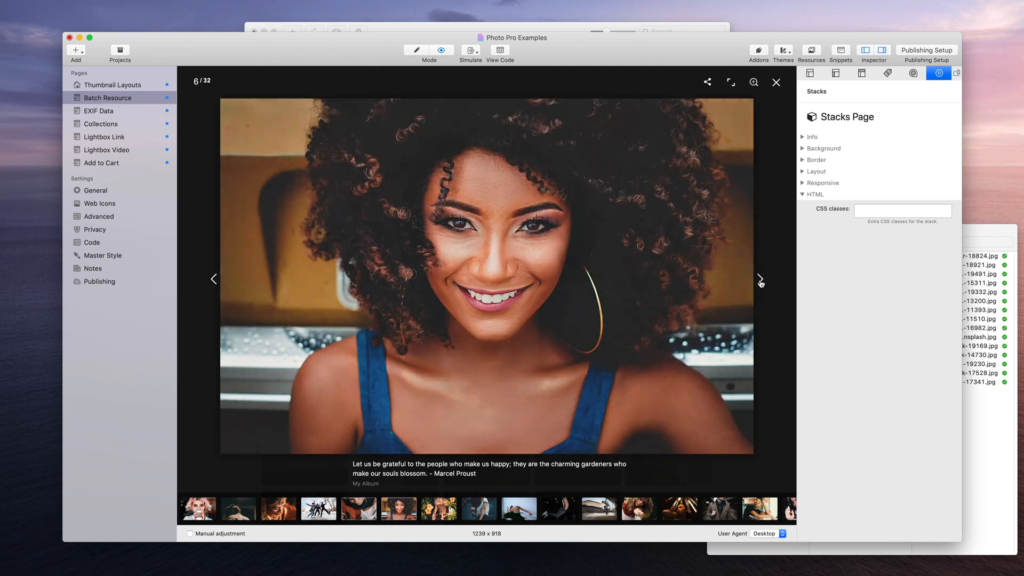
{"action": "left_click", "coordinate": [760, 281]}
{"action": "left_click", "coordinate": [760, 282]}
{"action": "left_click", "coordinate": [776, 83]}
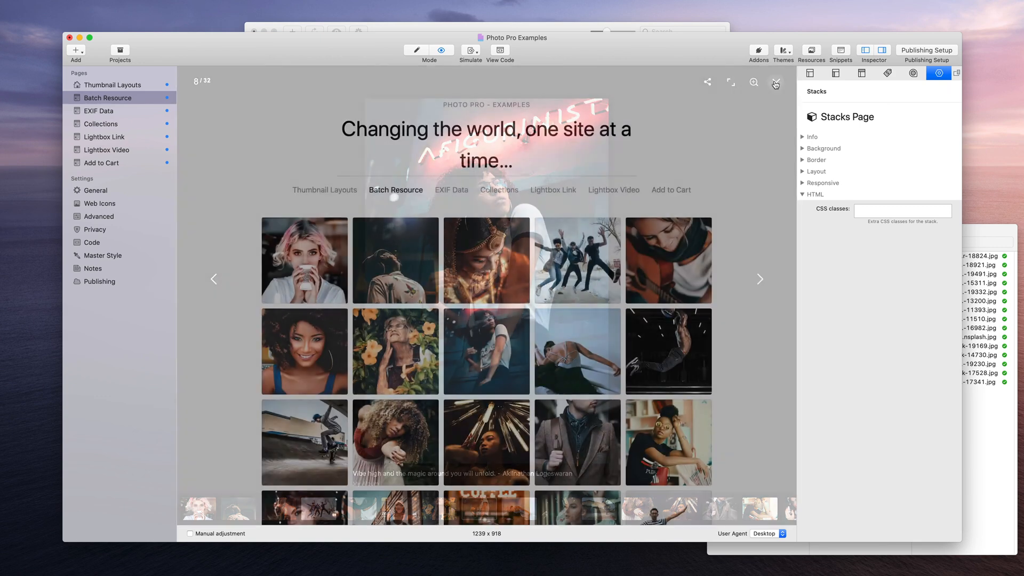
Set My Album's Meta Caption to IPTC "ObjectName" (Title) for thumbnails and IPTC "Caption" (Description) for the lightbox
{"action": "key", "text": "super+shift+p"}
{"action": "left_click", "coordinate": [632, 169]}
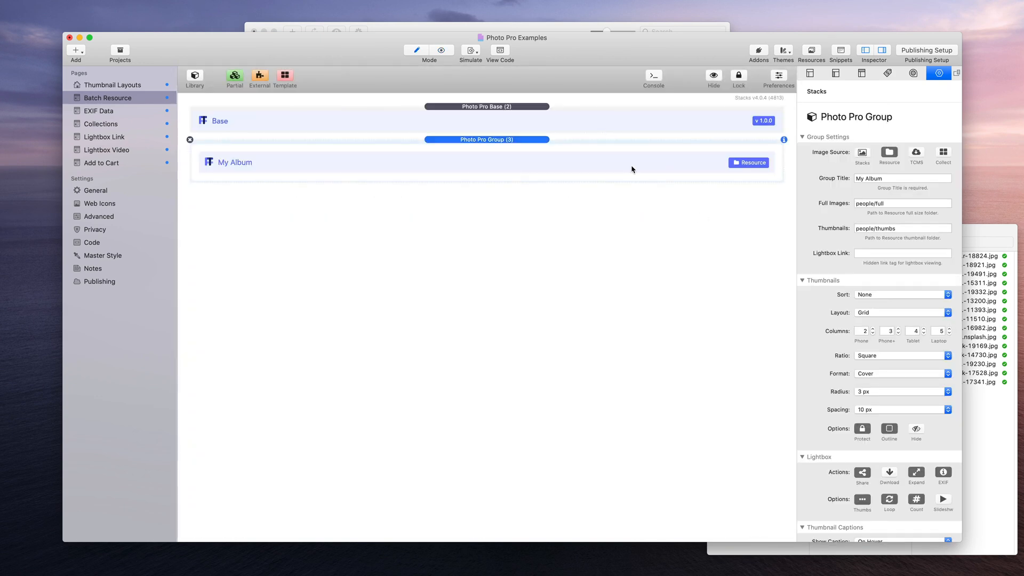
{"action": "scroll", "coordinate": [858, 464], "scroll_direction": "down", "scroll_amount": 10}
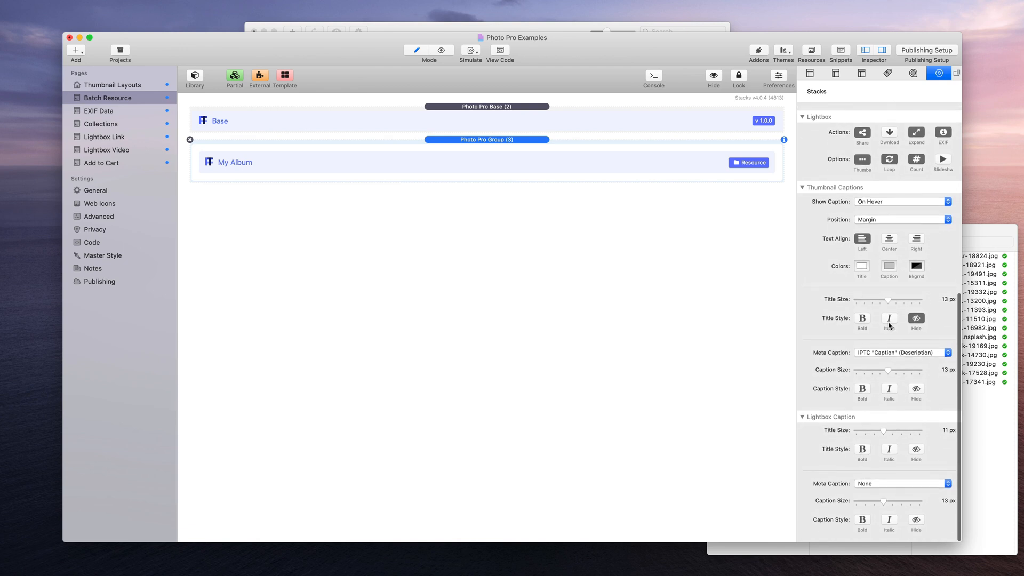
{"action": "left_click", "coordinate": [867, 353]}
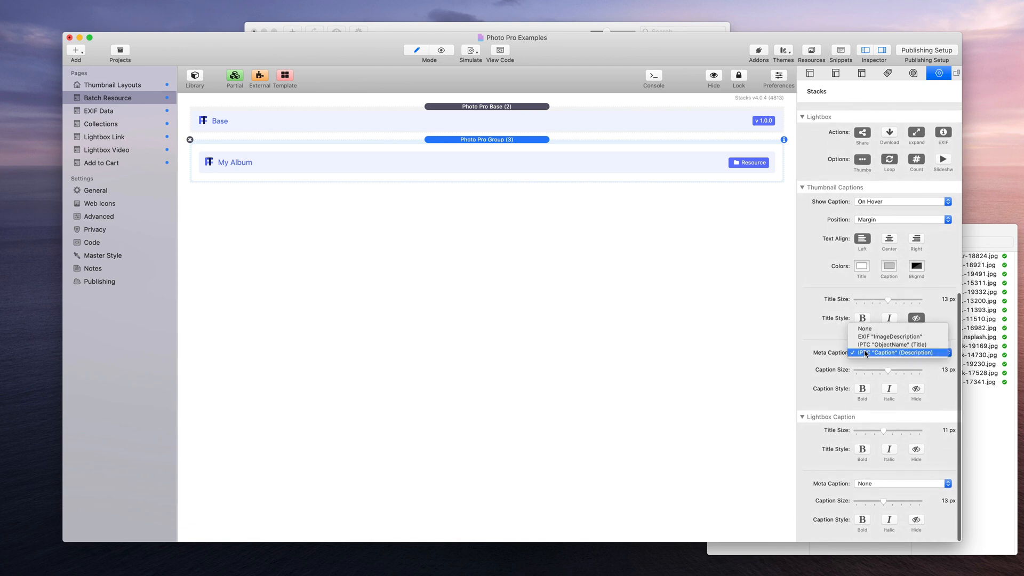
{"action": "left_click", "coordinate": [864, 346]}
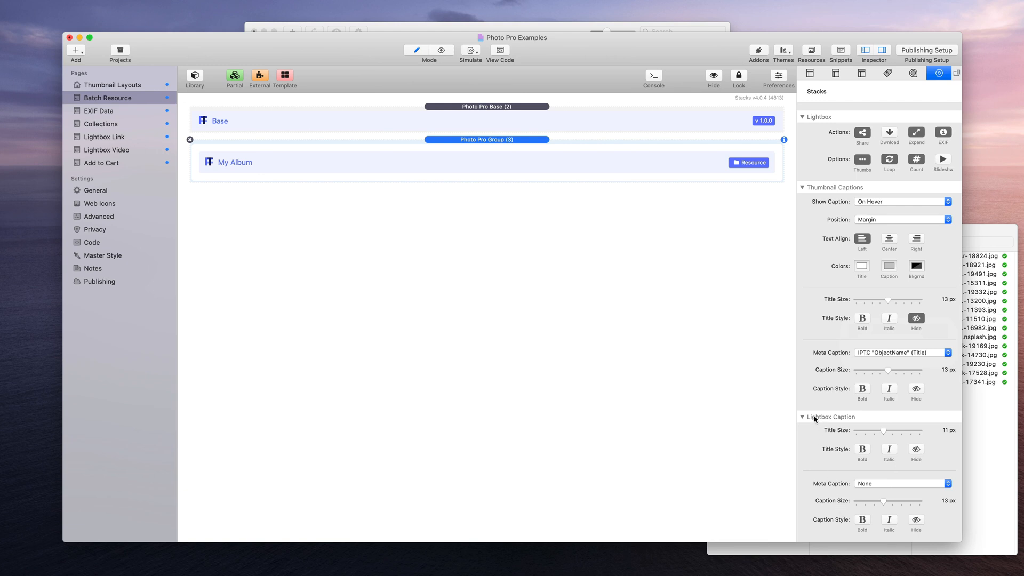
{"action": "left_click", "coordinate": [861, 484]}
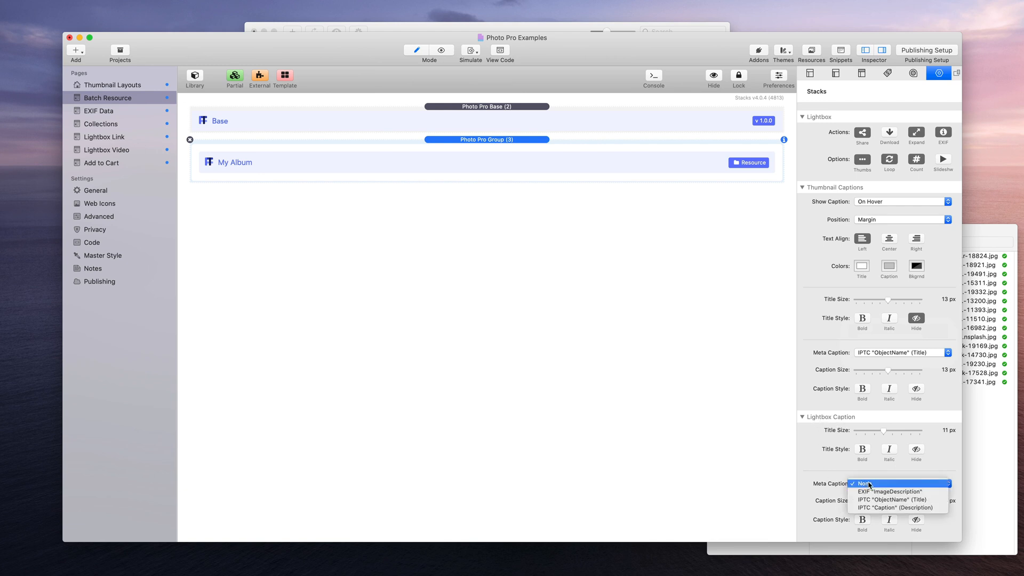
{"action": "left_click", "coordinate": [893, 509]}
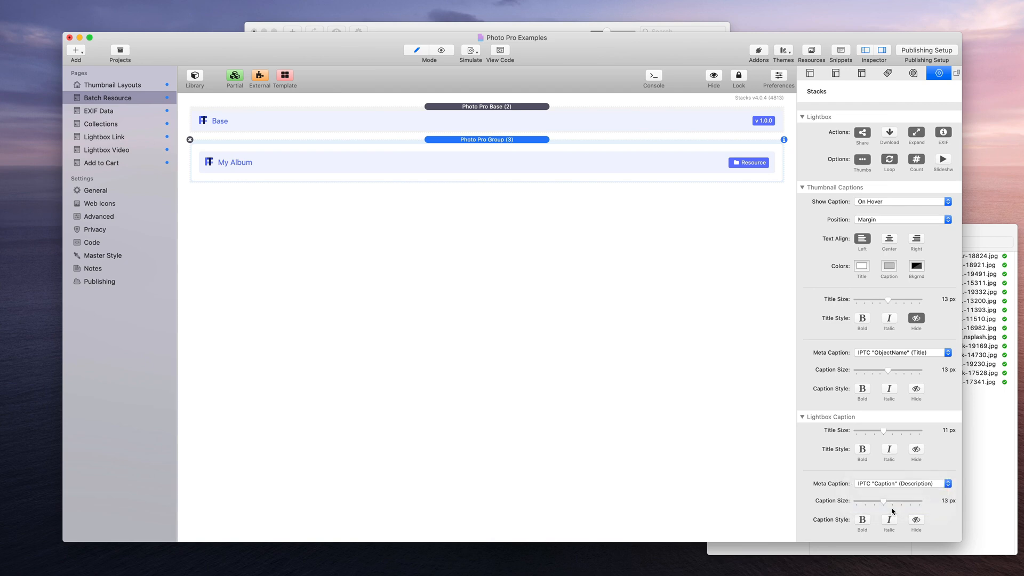
Preview the page, open the first people image in the lightbox and advance two images to check the captions
{"action": "key", "text": "super+r"}
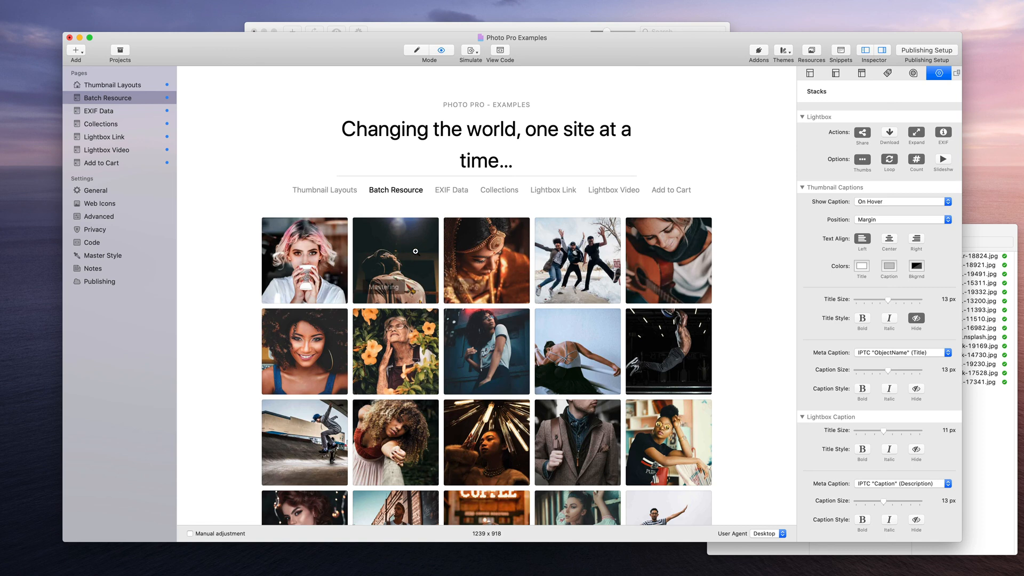
{"action": "left_click", "coordinate": [297, 247]}
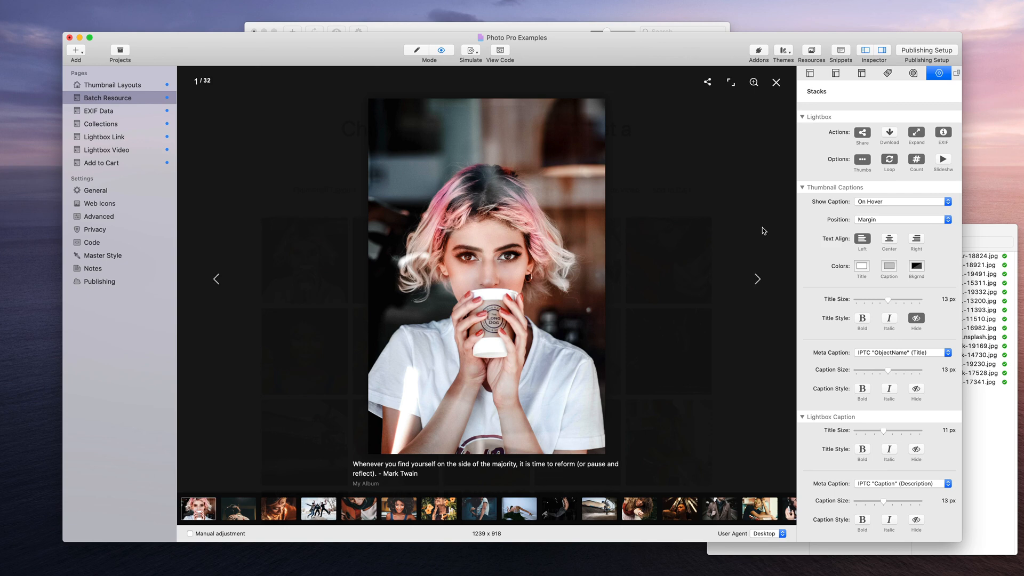
{"action": "left_click", "coordinate": [760, 279]}
{"action": "left_click", "coordinate": [760, 279]}
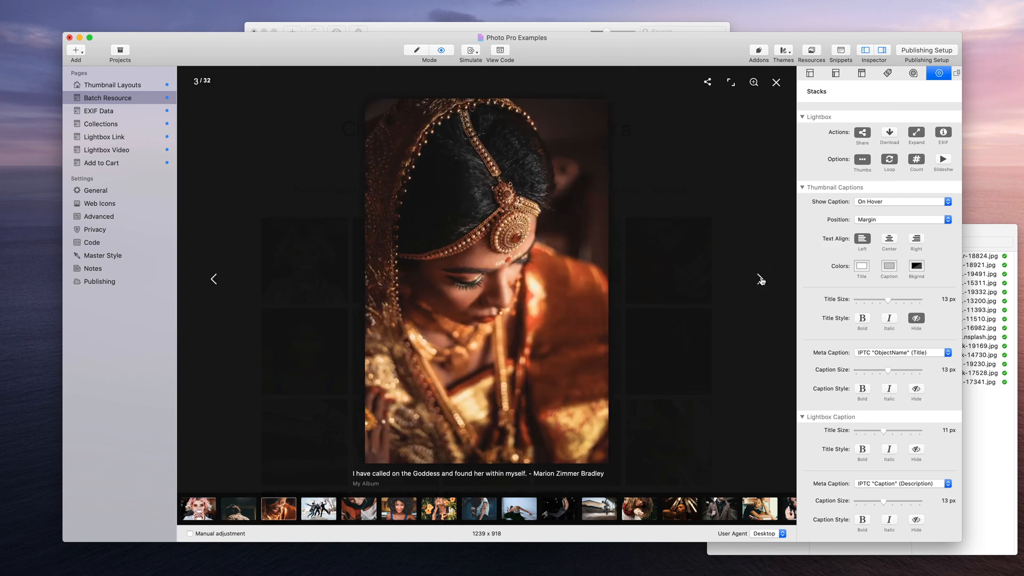
Advance eight images in the lightbox to check their description captions, and close the lightbox
{"action": "left_click", "coordinate": [759, 279]}
{"action": "left_click", "coordinate": [759, 279]}
{"action": "left_click", "coordinate": [759, 279]}
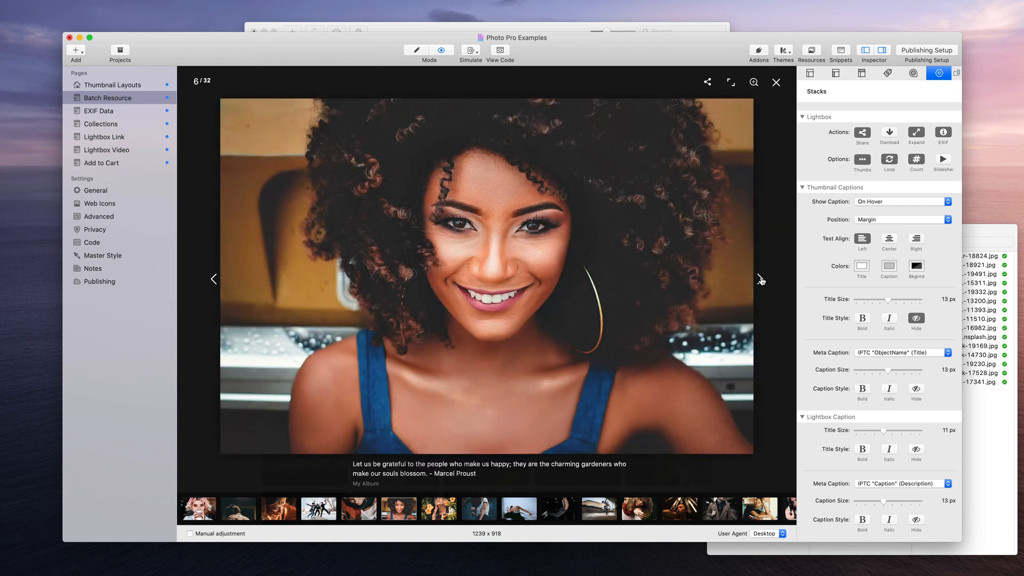
{"action": "left_click", "coordinate": [760, 279]}
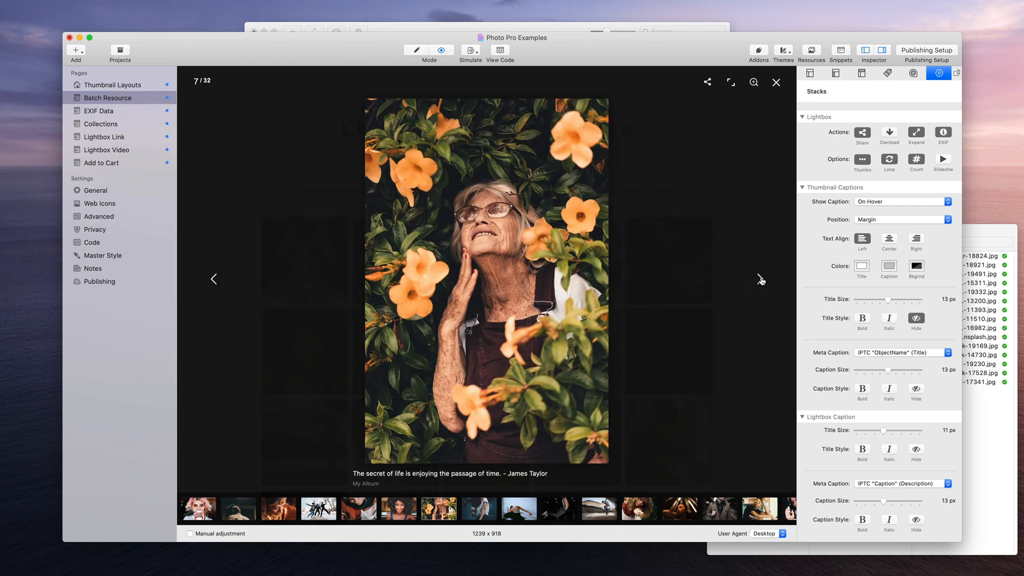
{"action": "left_click", "coordinate": [759, 279]}
{"action": "left_click", "coordinate": [759, 278]}
{"action": "left_click", "coordinate": [760, 279]}
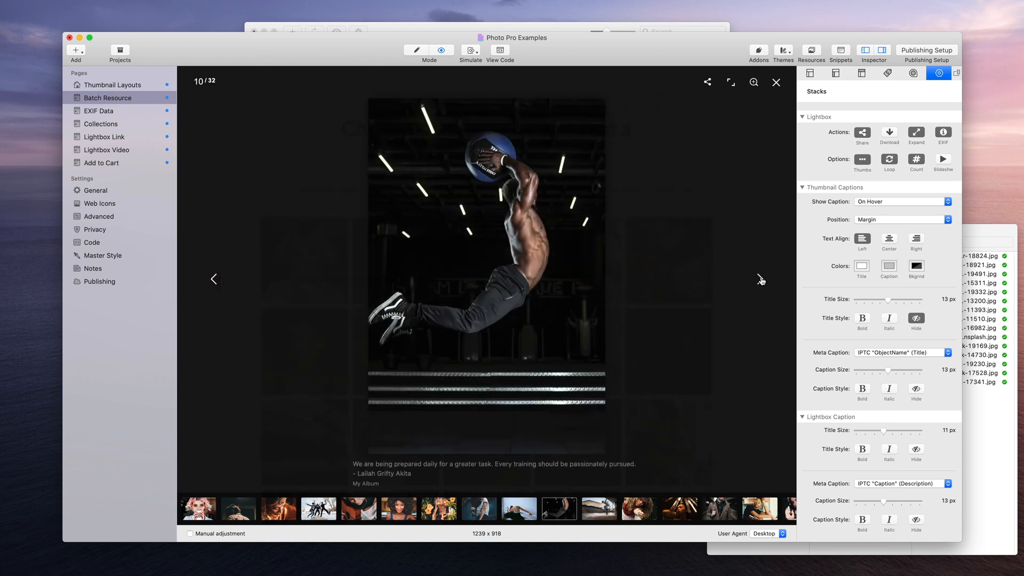
{"action": "left_click", "coordinate": [760, 279]}
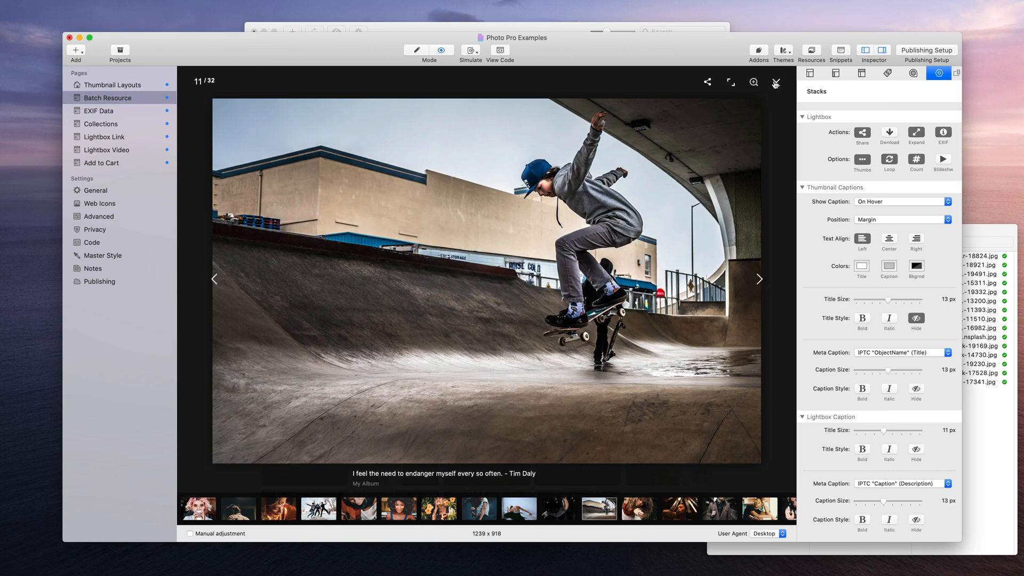
{"action": "left_click", "coordinate": [775, 83]}
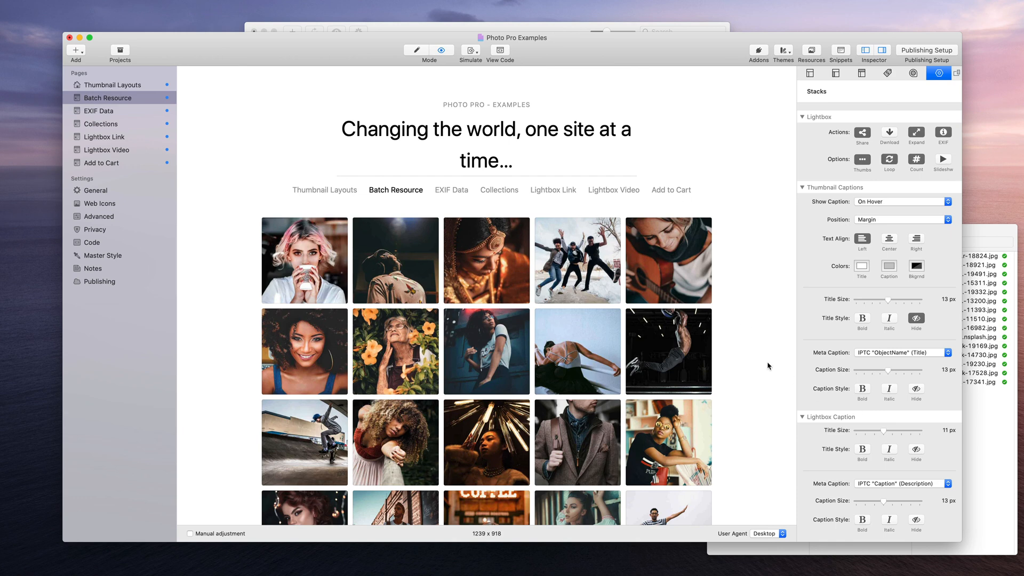
Return to editing the page, open the project resources, collapse the food folder and expand the people folder to examine its subfolders
{"action": "key", "text": "super+r"}
{"action": "left_click_drag", "start_coordinate": [875, 203], "coordinate": [853, 205]}
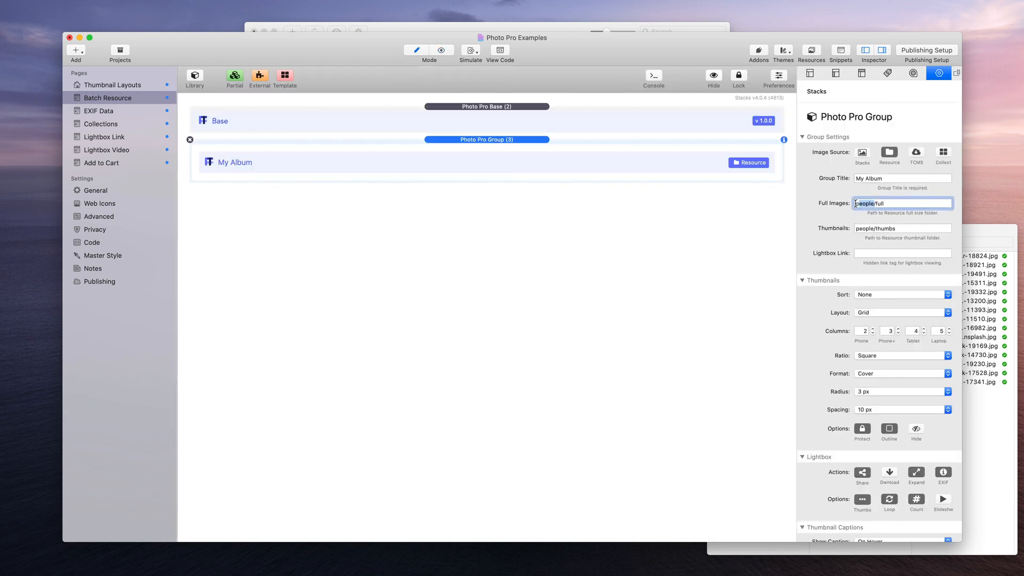
{"action": "left_click", "coordinate": [815, 53]}
{"action": "left_click_drag", "start_coordinate": [554, 28], "coordinate": [564, 157]}
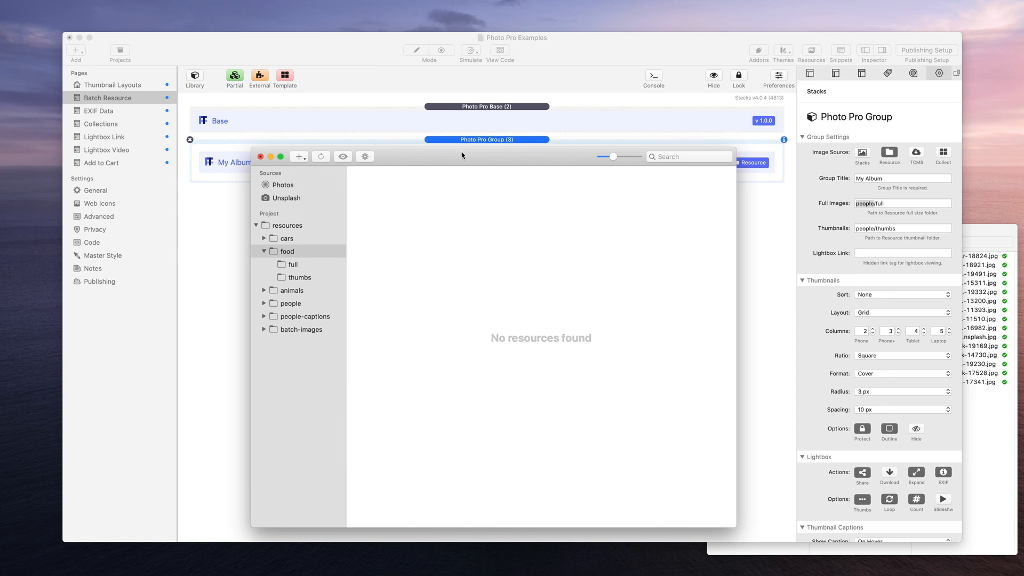
{"action": "left_click_drag", "start_coordinate": [463, 151], "coordinate": [466, 186]}
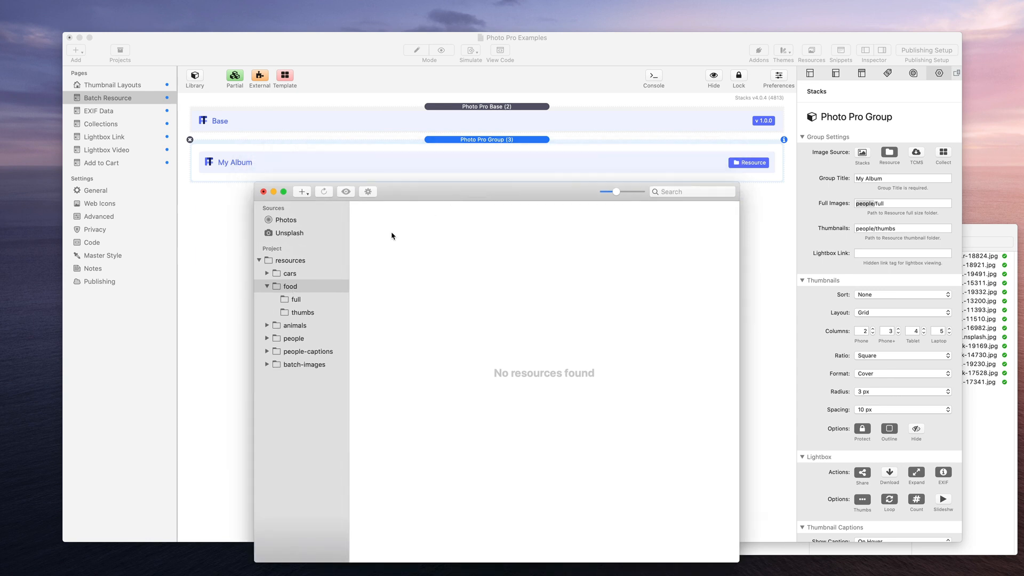
{"action": "left_click", "coordinate": [267, 286]}
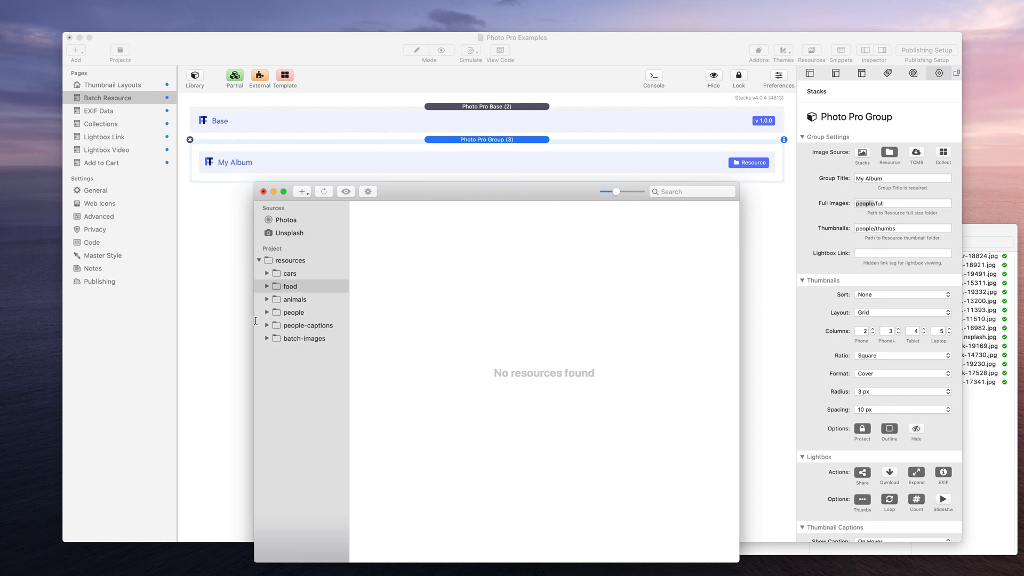
{"action": "left_click", "coordinate": [291, 313]}
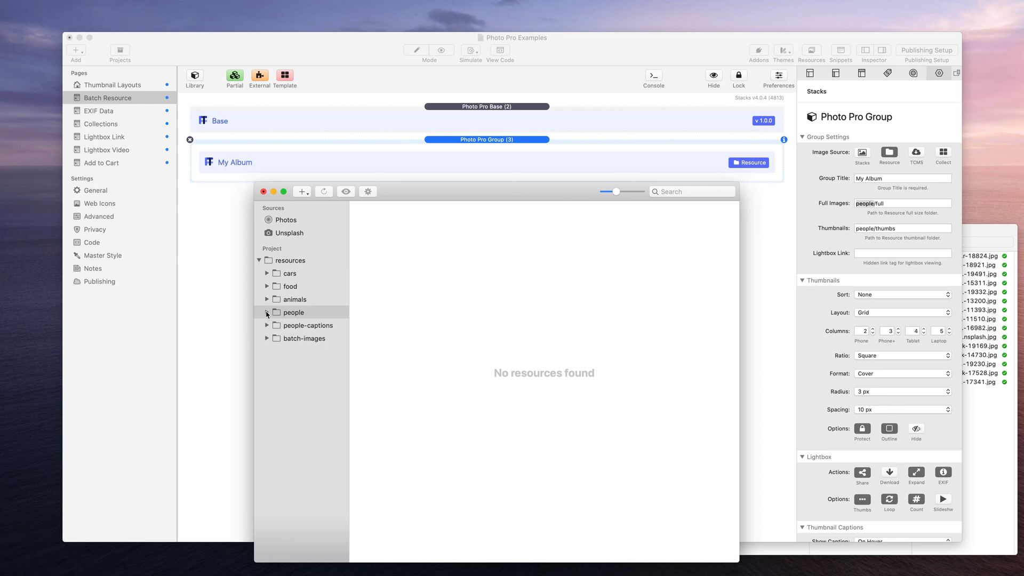
{"action": "left_click", "coordinate": [267, 313]}
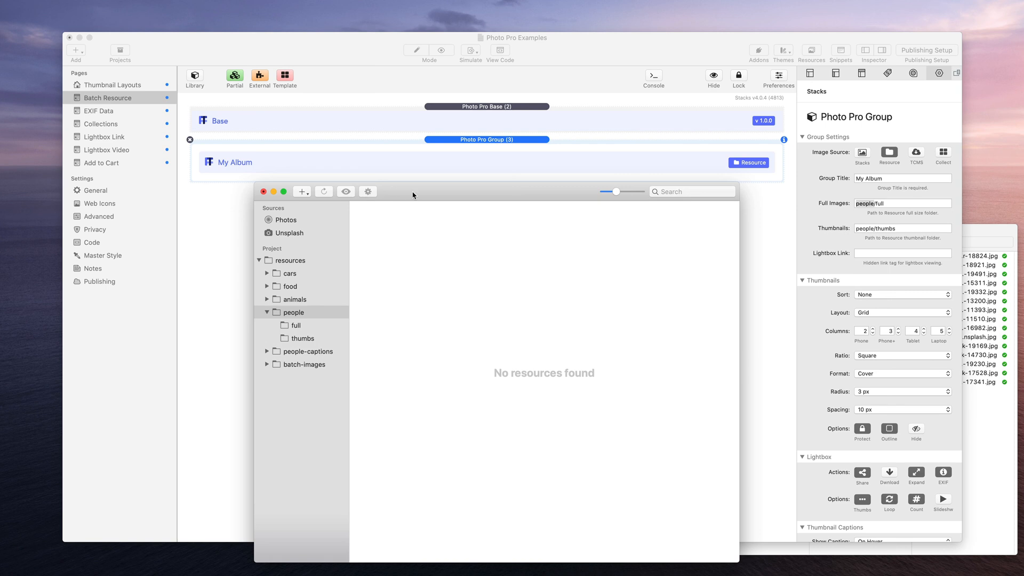
{"action": "left_click_drag", "start_coordinate": [413, 195], "coordinate": [435, 193]}
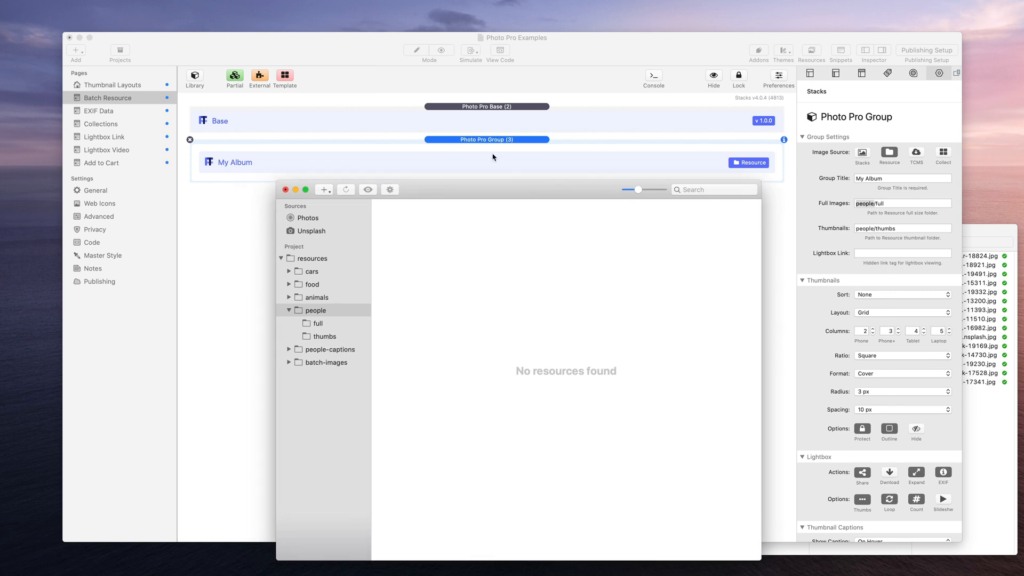
Copy My Album's Full Images path into its Thumbnails path so that it reads people/full
{"action": "left_click", "coordinate": [868, 204]}
{"action": "left_click_drag", "start_coordinate": [886, 203], "coordinate": [844, 193]}
{"action": "key", "text": "super+c"}
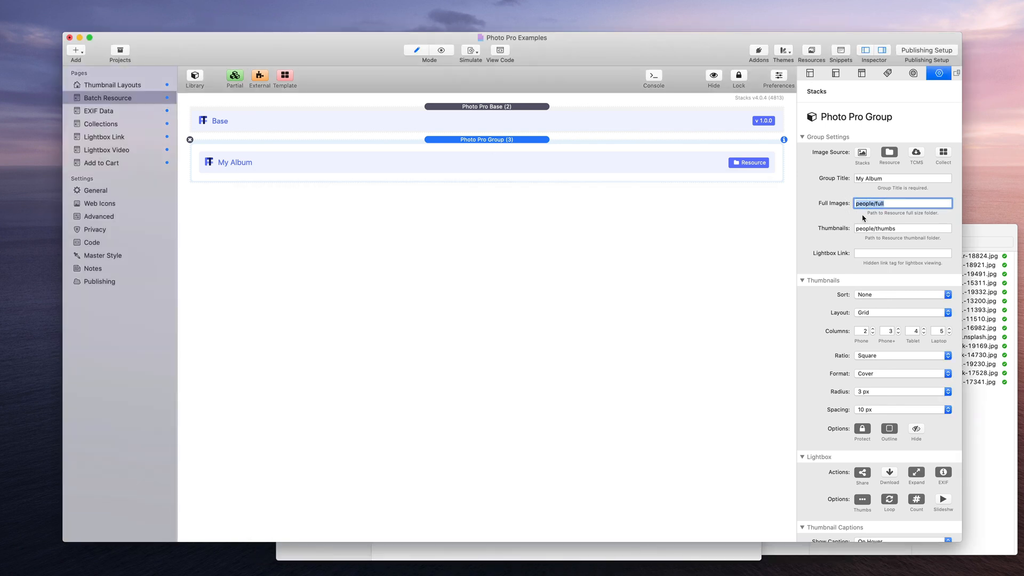
{"action": "left_click_drag", "start_coordinate": [902, 228], "coordinate": [843, 228]}
{"action": "key", "text": "super+v"}
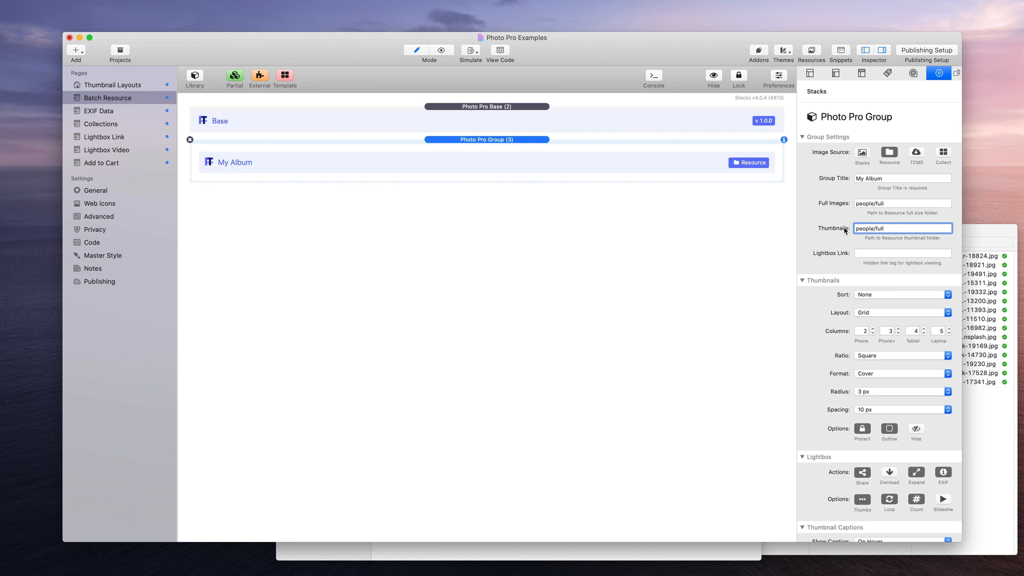
Preview the page and look through the whole people grid to check the thumbnails and their hover captions
{"action": "key", "text": "super+r"}
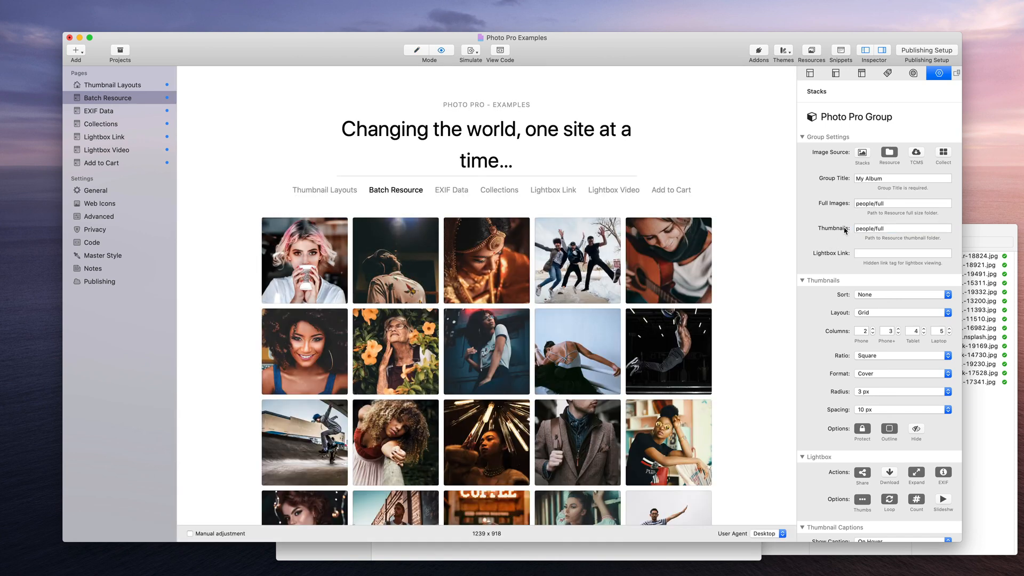
{"action": "scroll", "coordinate": [716, 230], "scroll_direction": "down", "scroll_amount": 10}
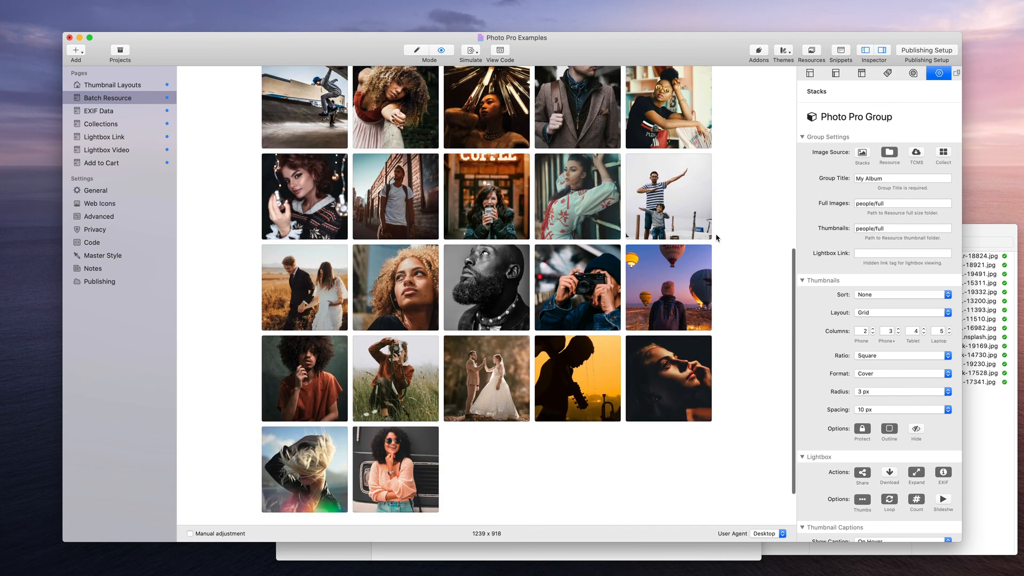
{"action": "scroll", "coordinate": [716, 238], "scroll_direction": "up", "scroll_amount": 10}
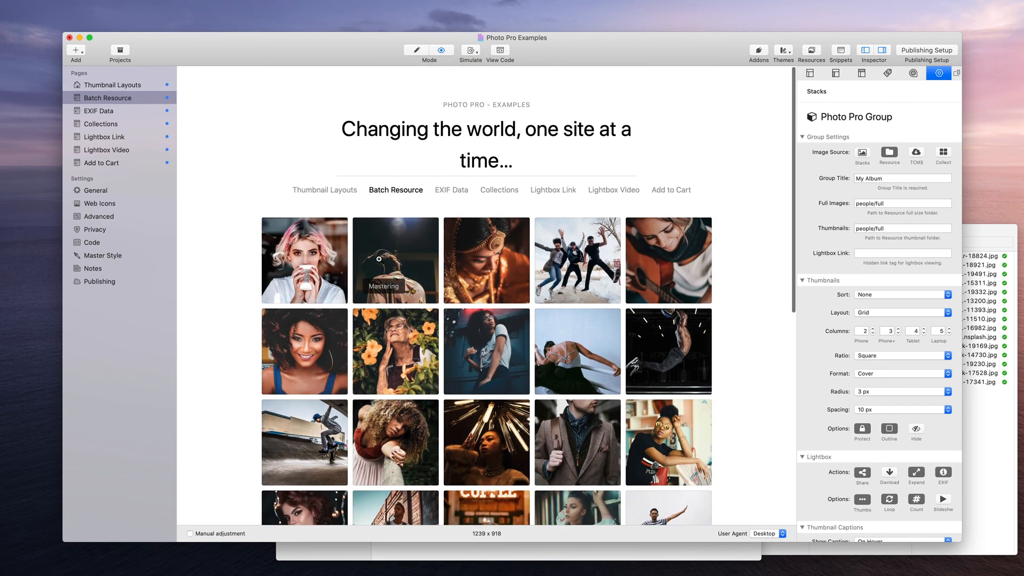
{"action": "scroll", "coordinate": [380, 259], "scroll_direction": "down", "scroll_amount": 12}
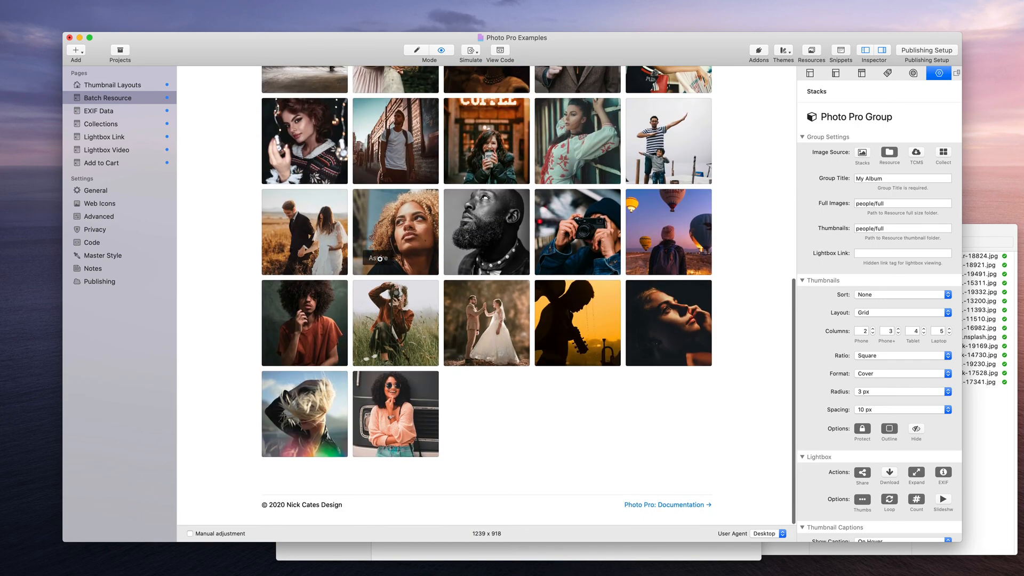
{"action": "scroll", "coordinate": [379, 259], "scroll_direction": "up", "scroll_amount": 12}
{"action": "scroll", "coordinate": [380, 259], "scroll_direction": "down", "scroll_amount": 2}
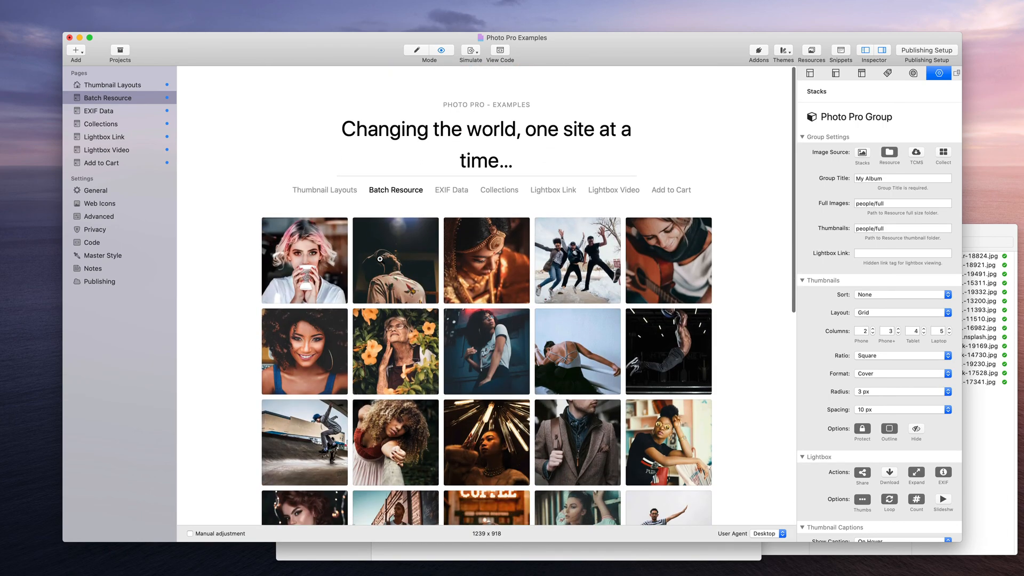
{"action": "scroll", "coordinate": [379, 260], "scroll_direction": "down", "scroll_amount": 5}
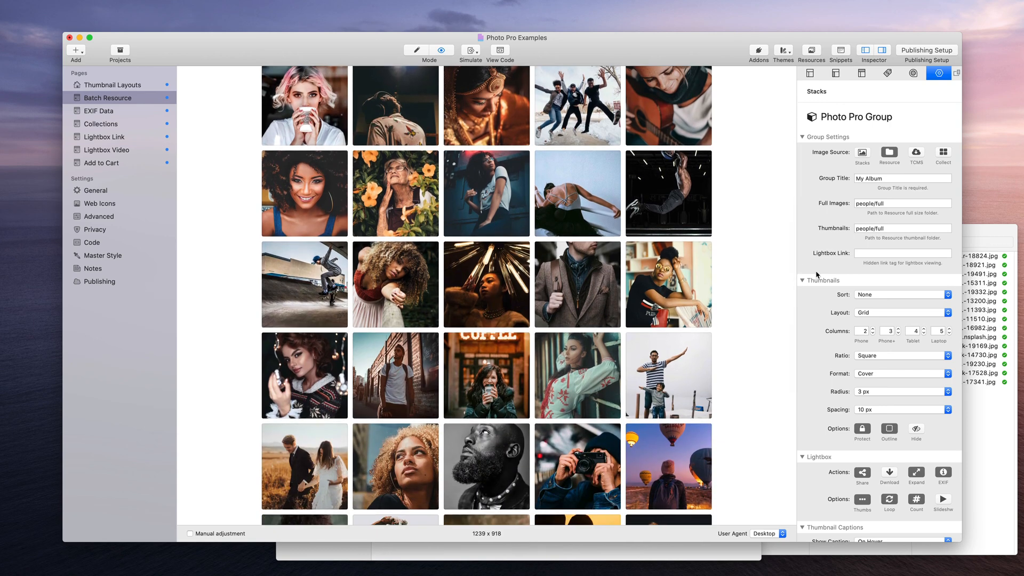
Return to editing the page and examine the available thumbnail Sort options for My Album without choosing a different one
{"action": "key", "text": "super+shift+p"}
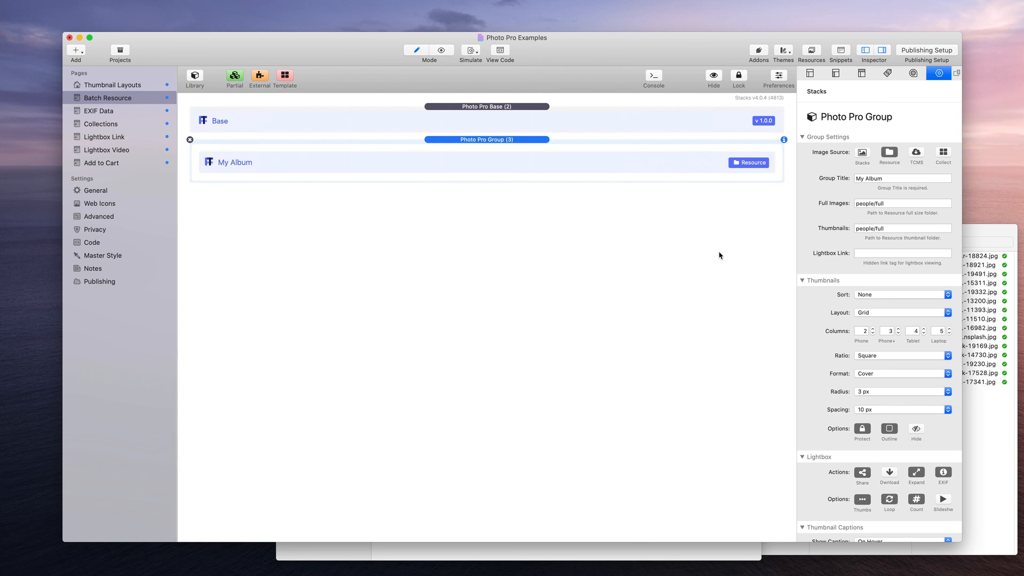
{"action": "left_click", "coordinate": [868, 295]}
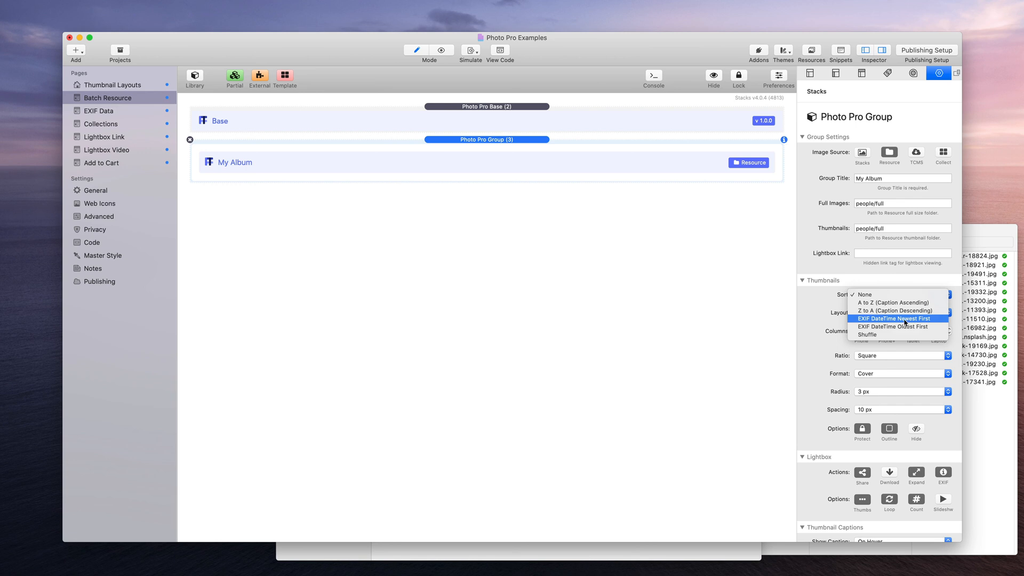
{"action": "left_click", "coordinate": [804, 316]}
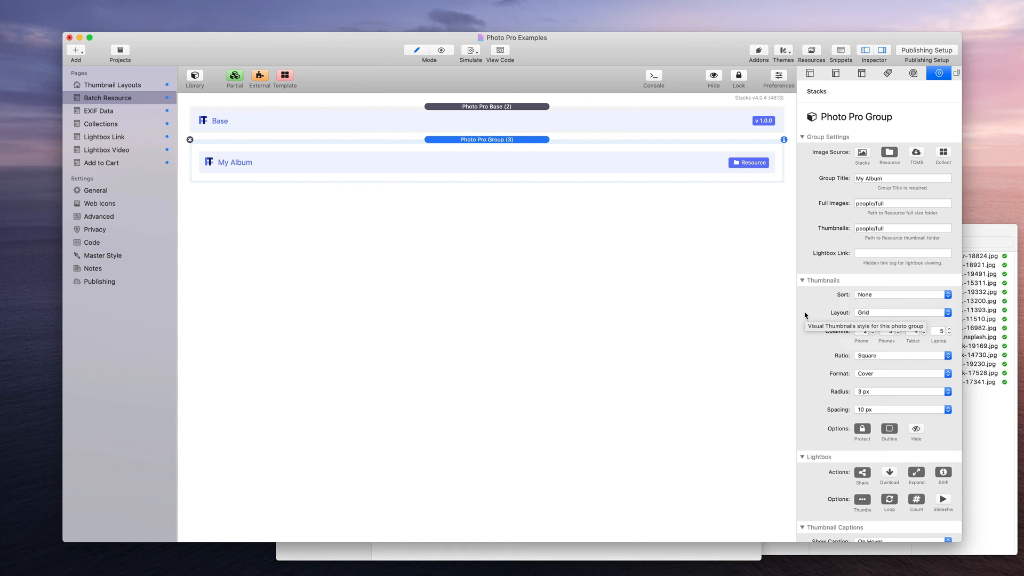
Bring the project resources window to the front, move it aside and close it
{"action": "left_click", "coordinate": [633, 553]}
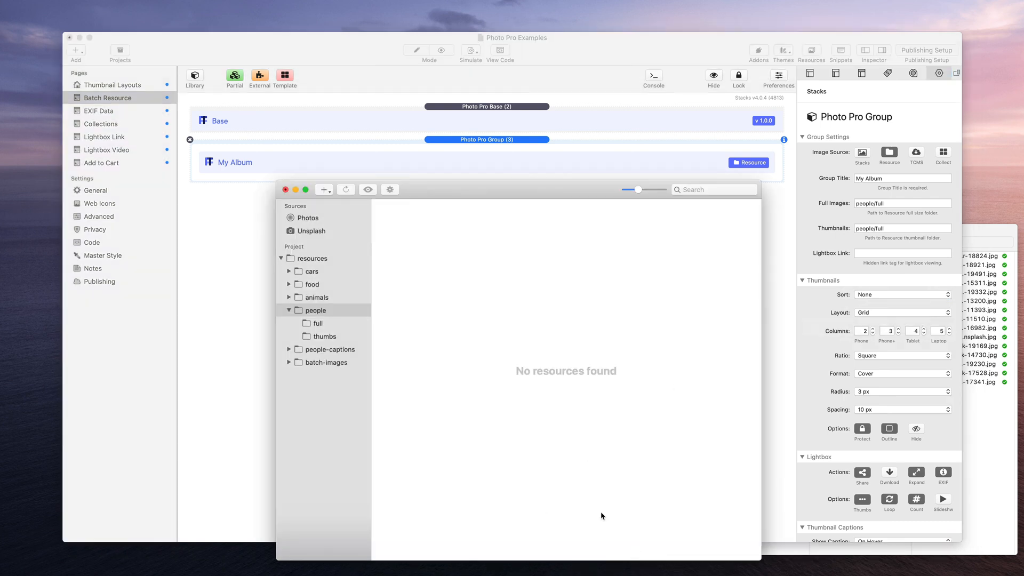
{"action": "left_click_drag", "start_coordinate": [444, 189], "coordinate": [580, 199]}
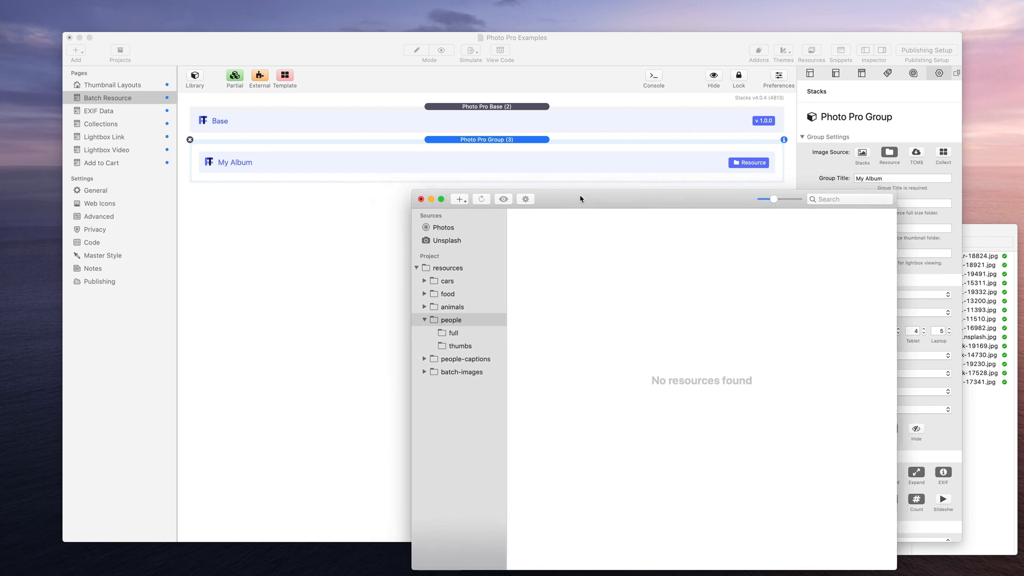
{"action": "left_click", "coordinate": [421, 199]}
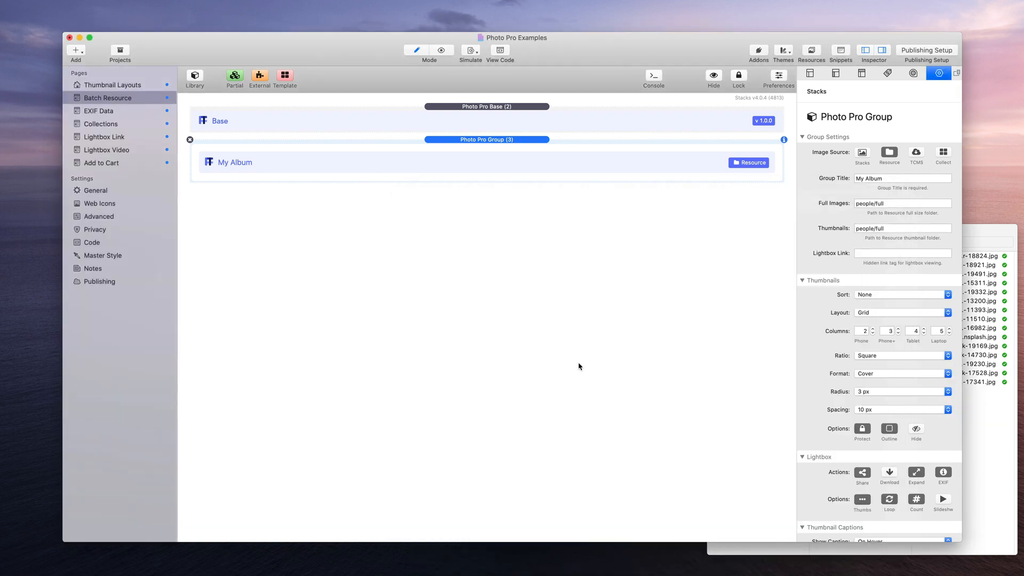